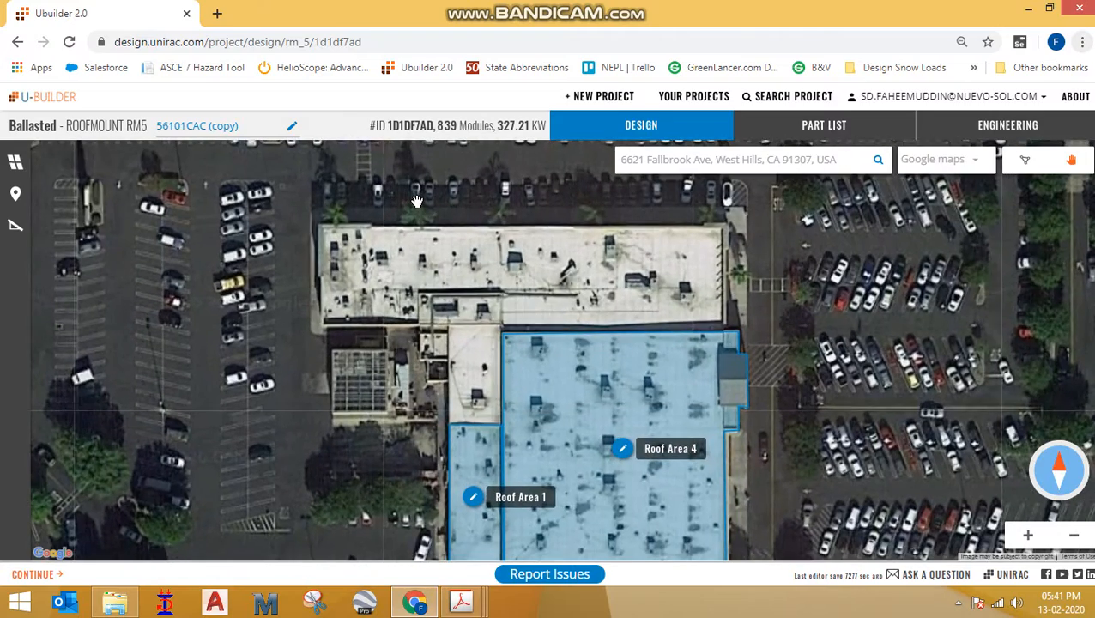
Outline the unmarked white roof section north of Roof Area 4 as a new roof area, following its corners
{"action": "scroll", "coordinate": [416, 201], "scroll_direction": "up", "scroll_amount": 1}
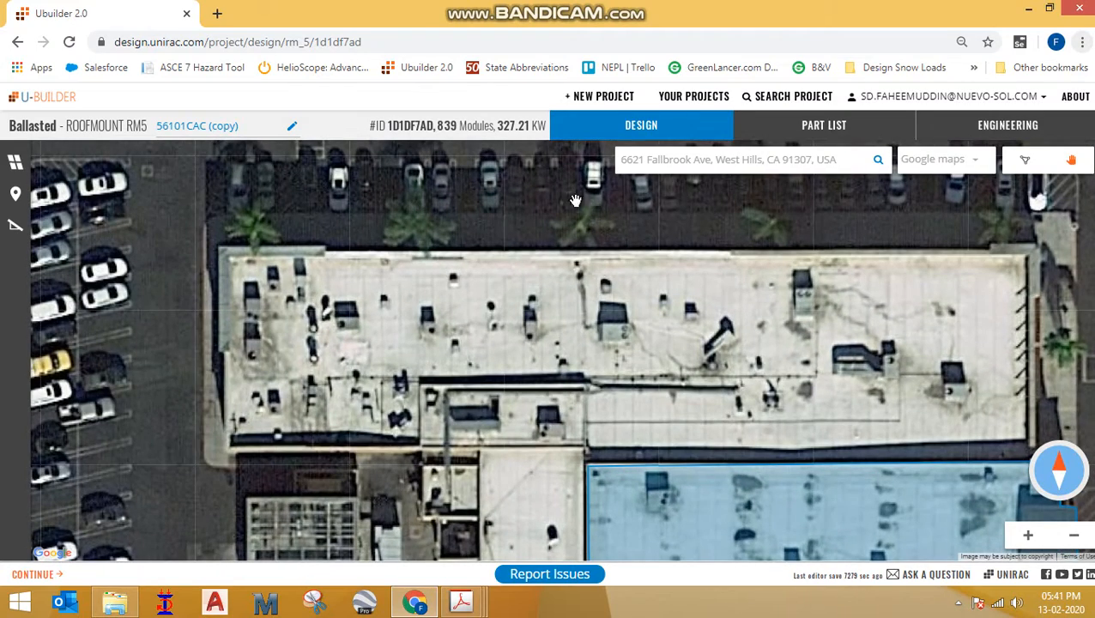
{"action": "left_click", "coordinate": [1026, 163]}
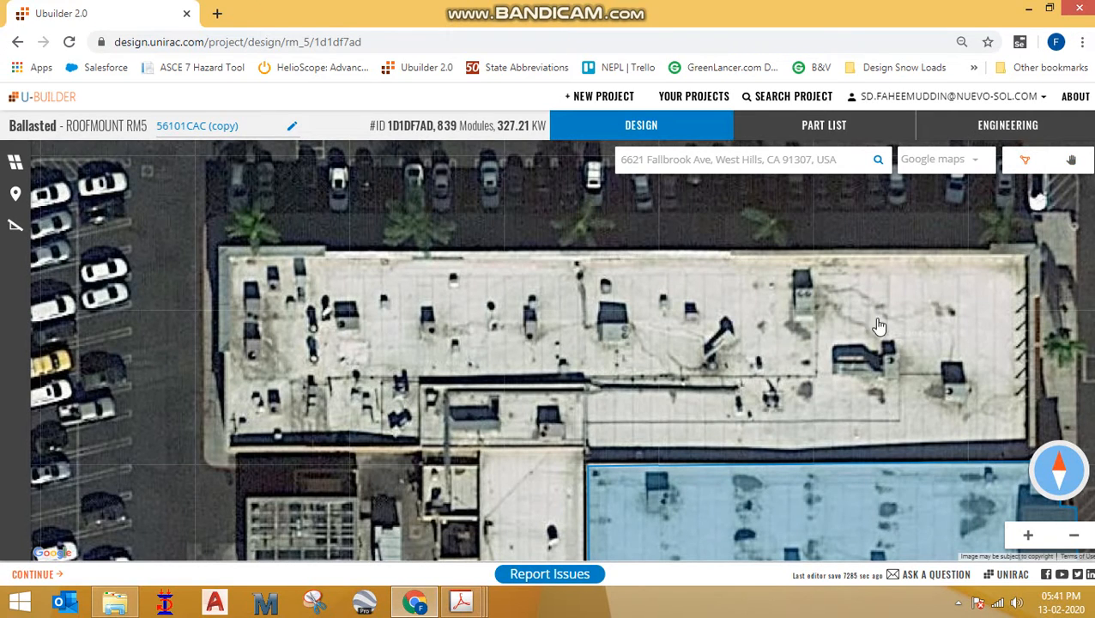
{"action": "left_click", "coordinate": [224, 257]}
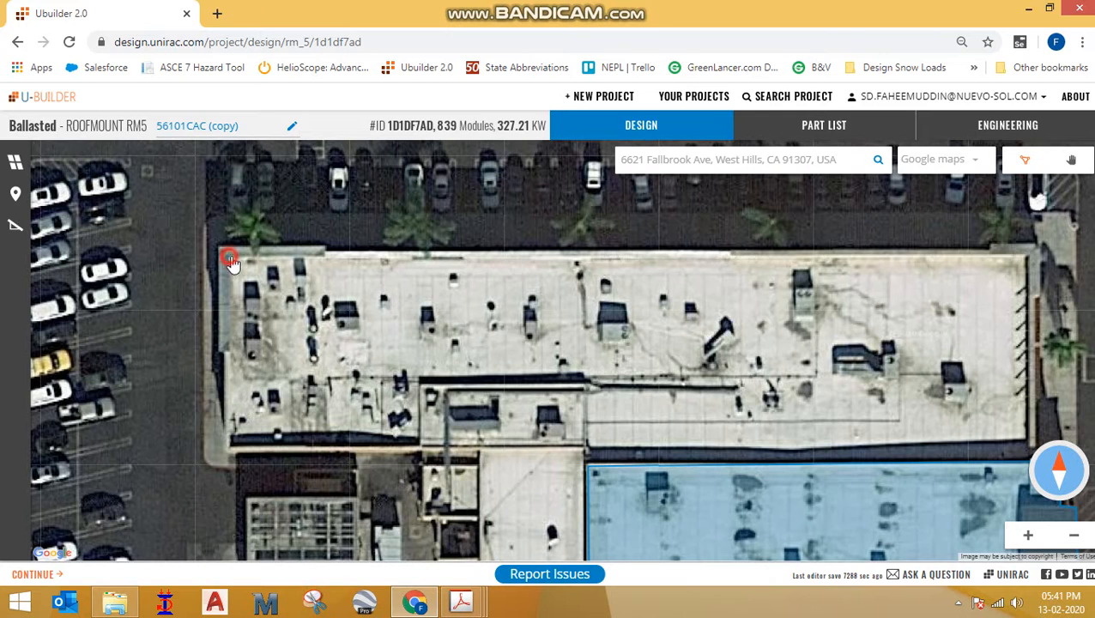
{"action": "left_click", "coordinate": [1027, 257]}
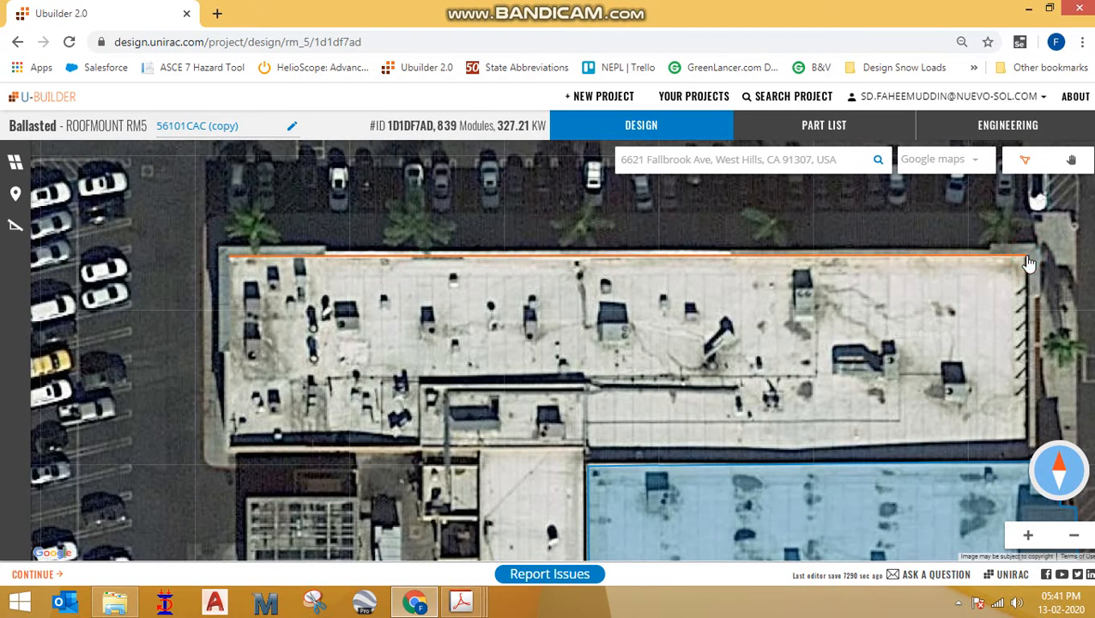
{"action": "left_click", "coordinate": [1027, 440]}
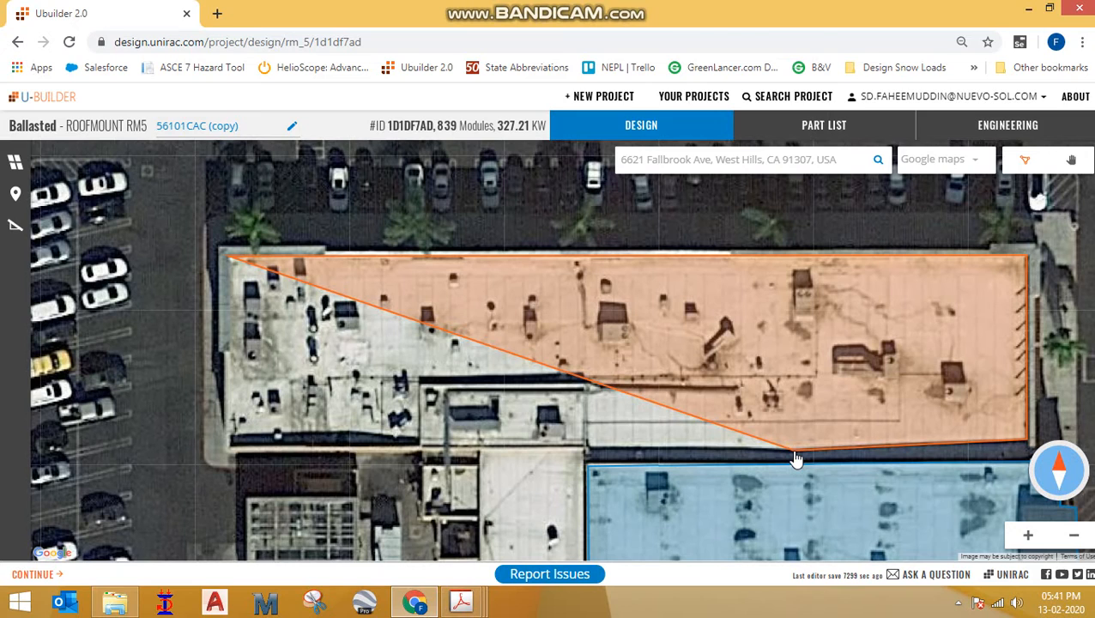
{"action": "left_click", "coordinate": [587, 446]}
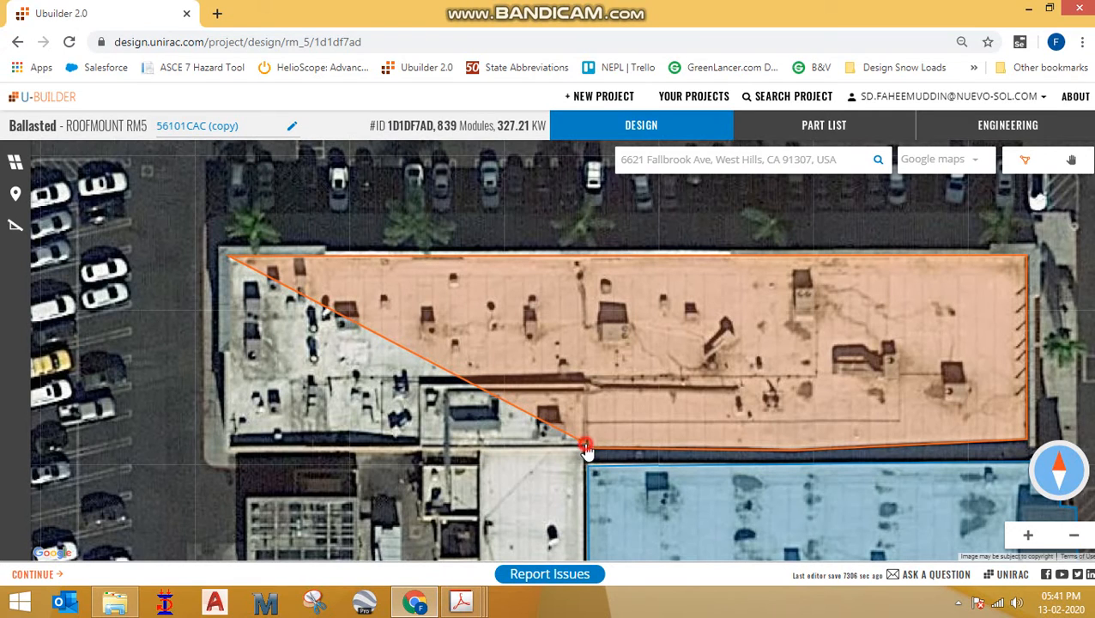
{"action": "left_click", "coordinate": [226, 447]}
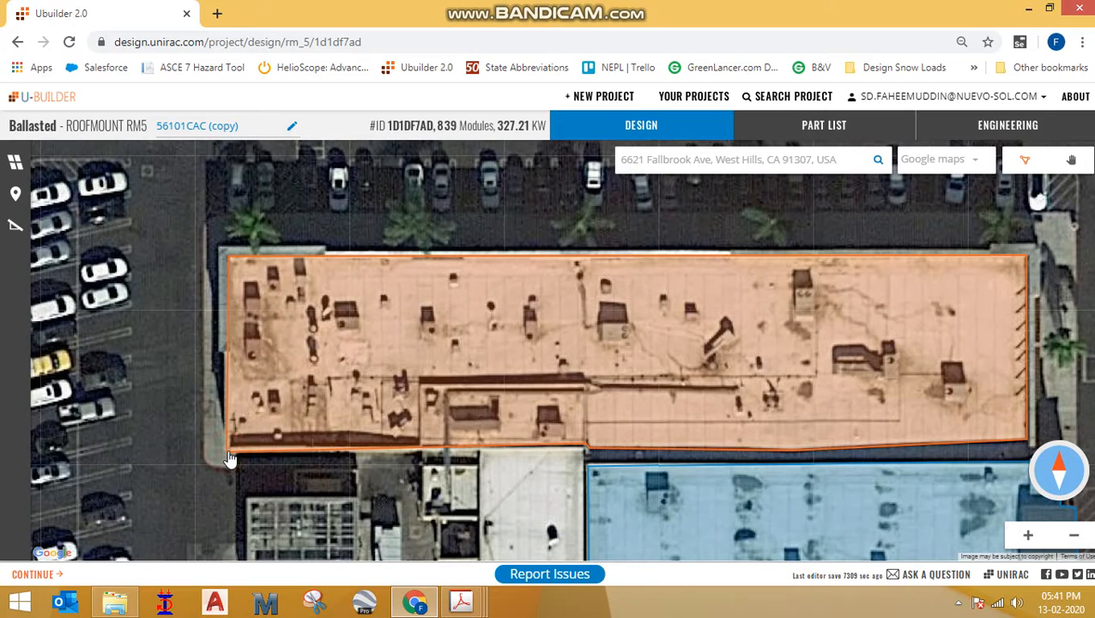
{"action": "left_click", "coordinate": [228, 458]}
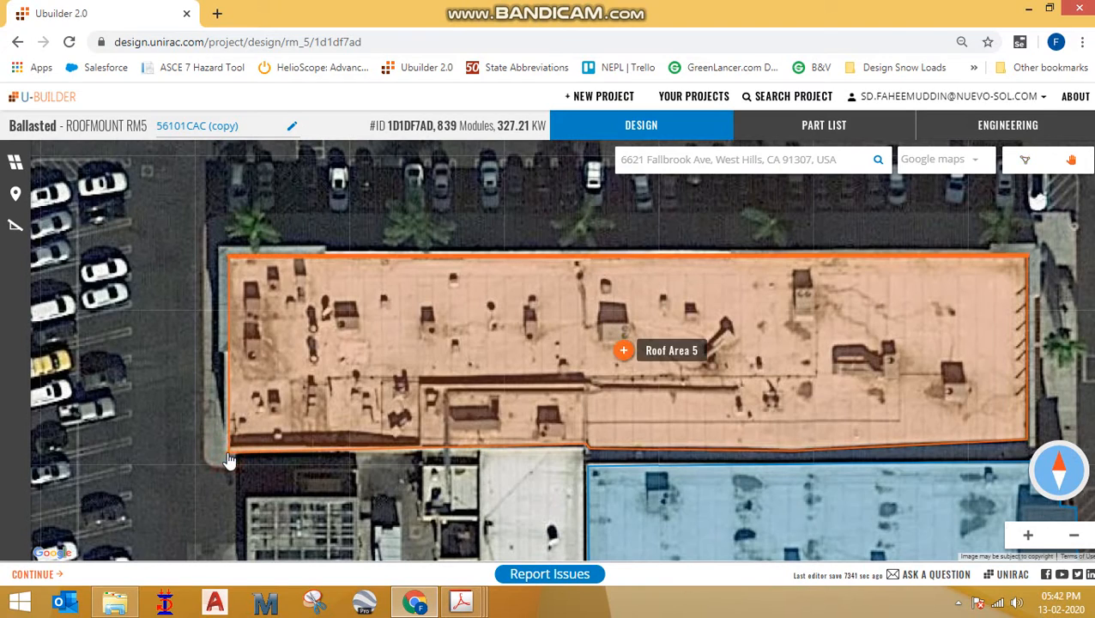
Open Roof Area 3's module layout for editing
{"action": "scroll", "coordinate": [225, 179], "scroll_direction": "down", "scroll_amount": 5}
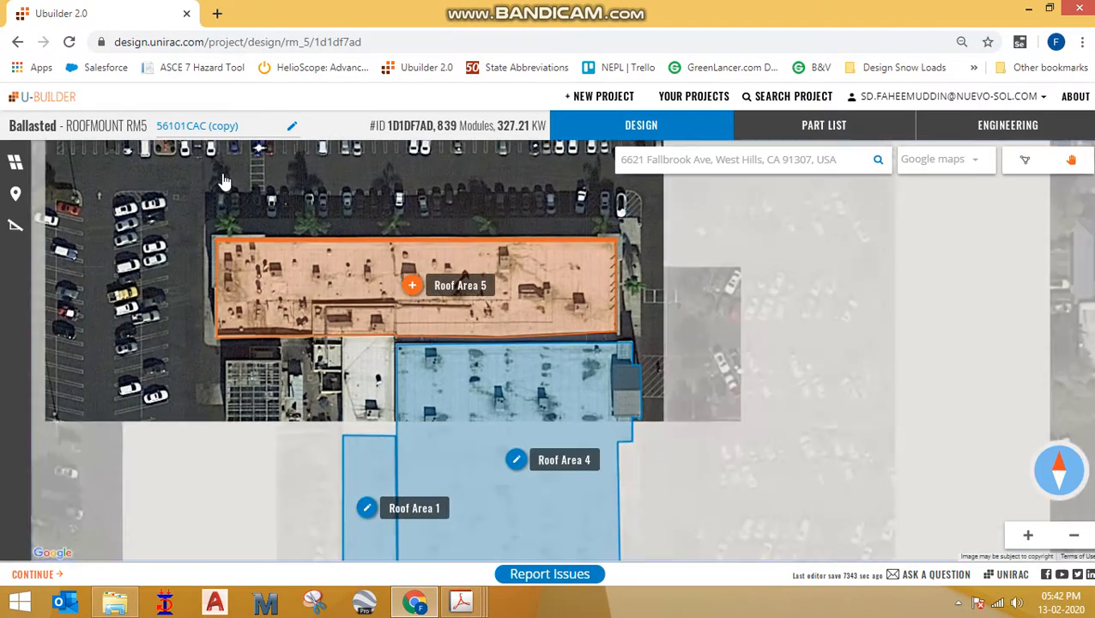
{"action": "scroll", "coordinate": [339, 421], "scroll_direction": "up", "scroll_amount": 2}
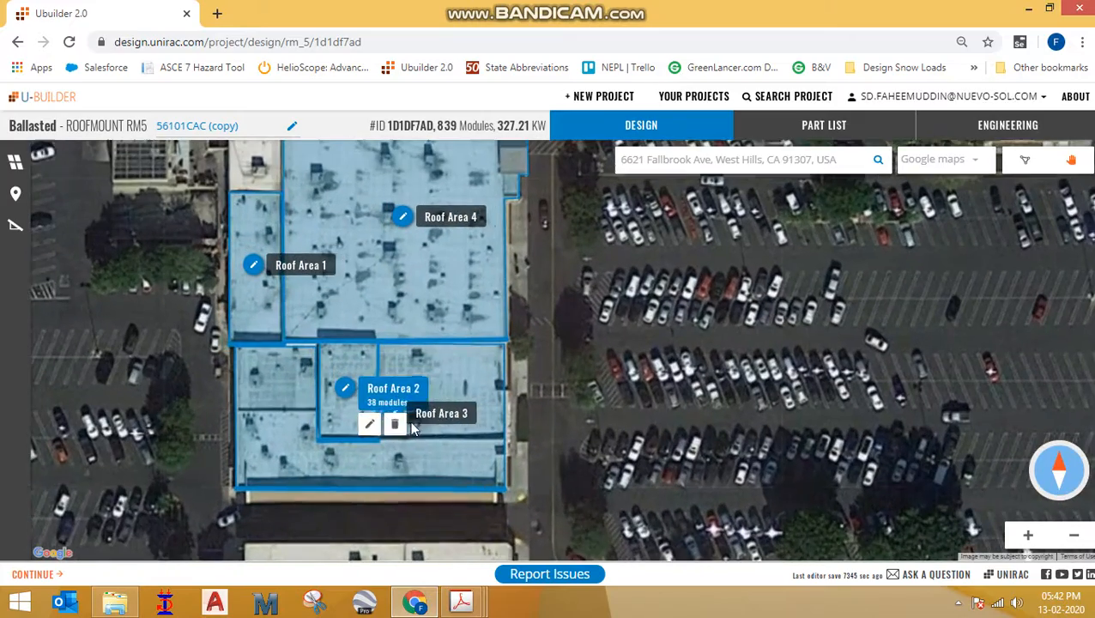
{"action": "scroll", "coordinate": [339, 421], "scroll_direction": "up", "scroll_amount": 2}
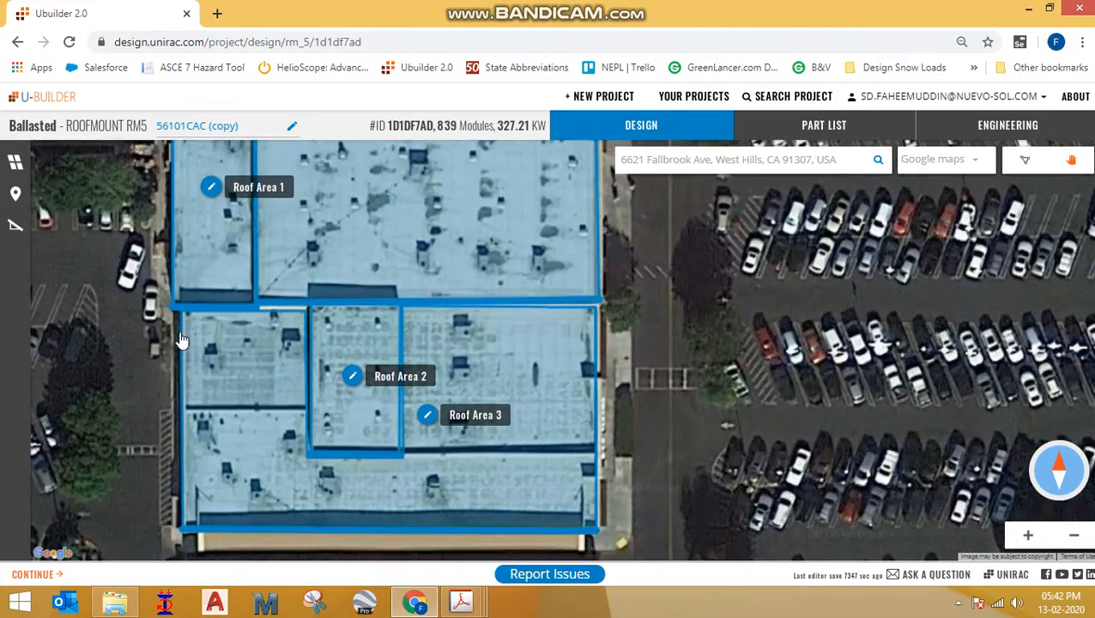
{"action": "scroll", "coordinate": [125, 293], "scroll_direction": "down", "scroll_amount": 2}
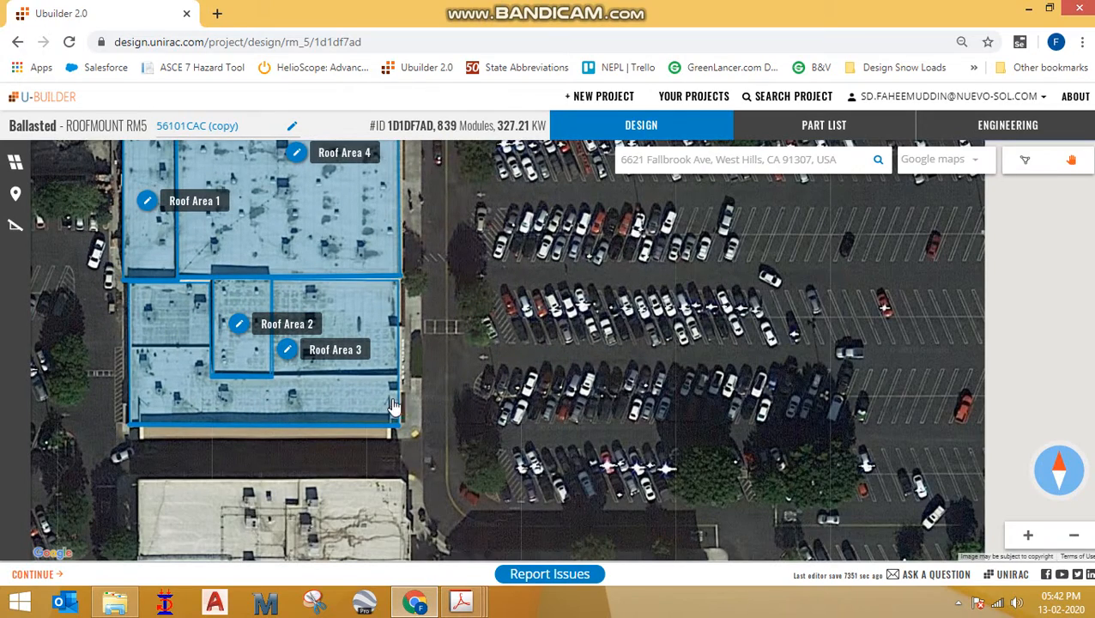
{"action": "scroll", "coordinate": [120, 287], "scroll_direction": "up", "scroll_amount": 2}
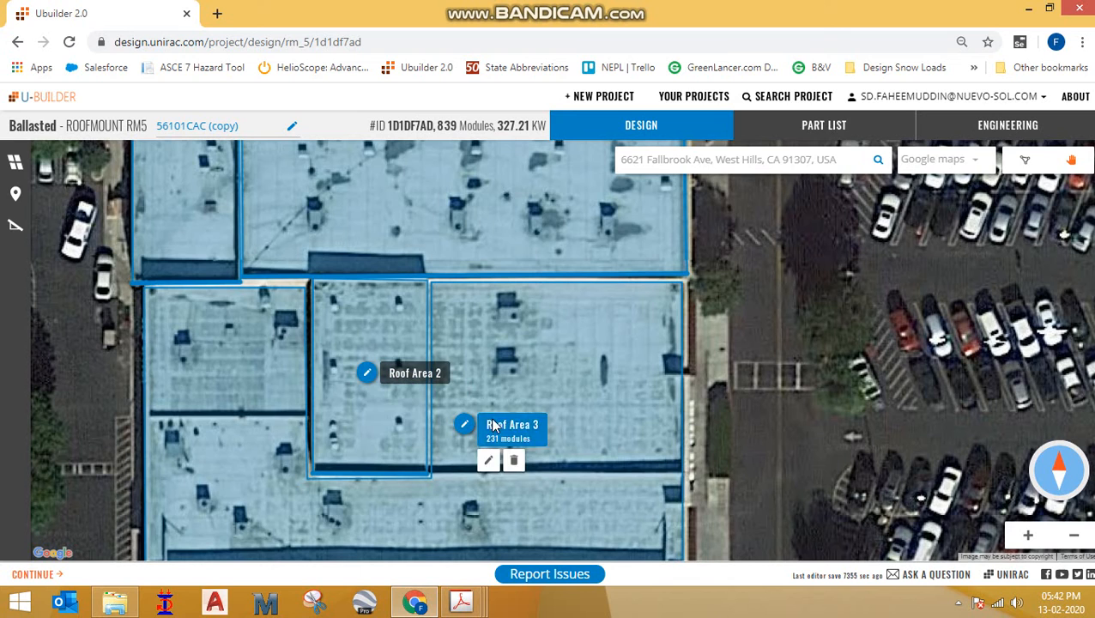
{"action": "left_click", "coordinate": [464, 427]}
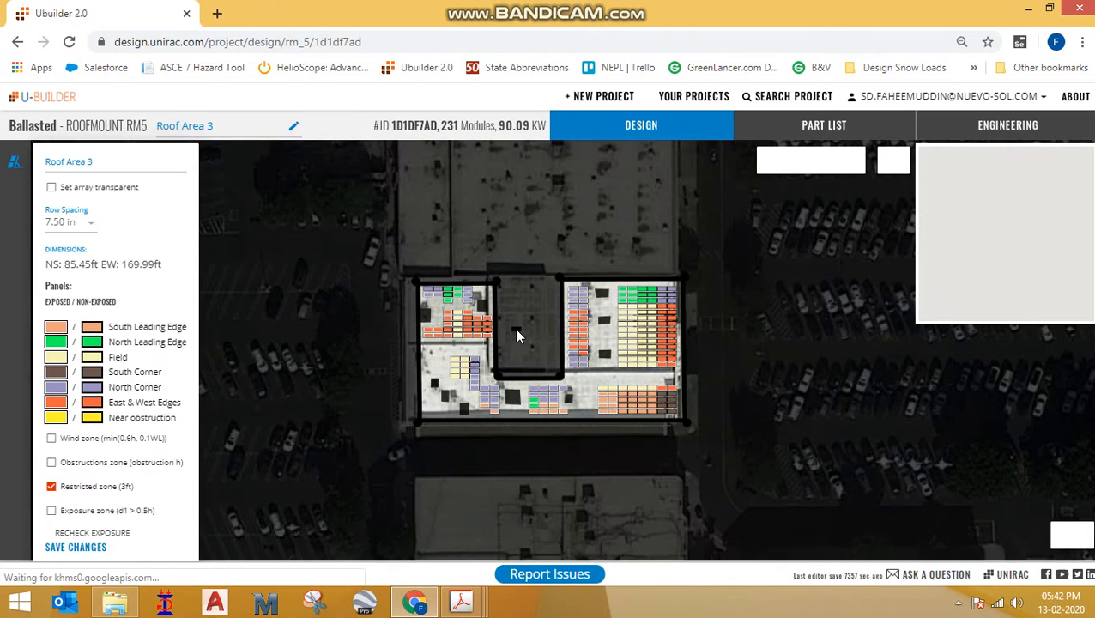
{"action": "scroll", "coordinate": [423, 362], "scroll_direction": "up", "scroll_amount": 4}
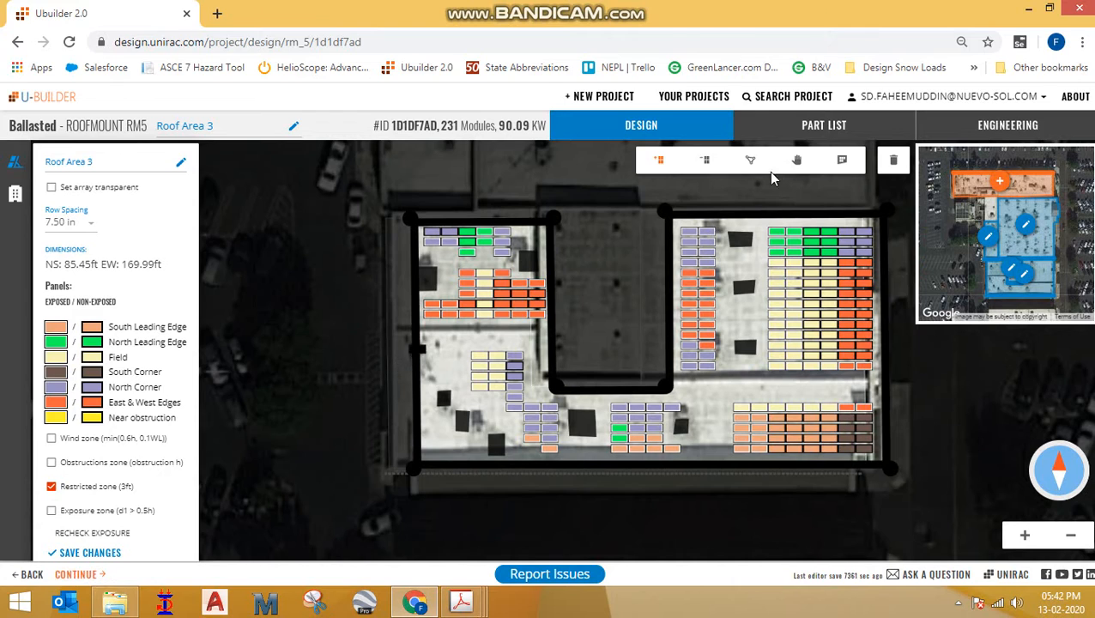
Draw a four-sided obstruction around the unmarked rooftop unit beside the existing obstructions near Roof Area 3's southwest corner
{"action": "left_click", "coordinate": [796, 160]}
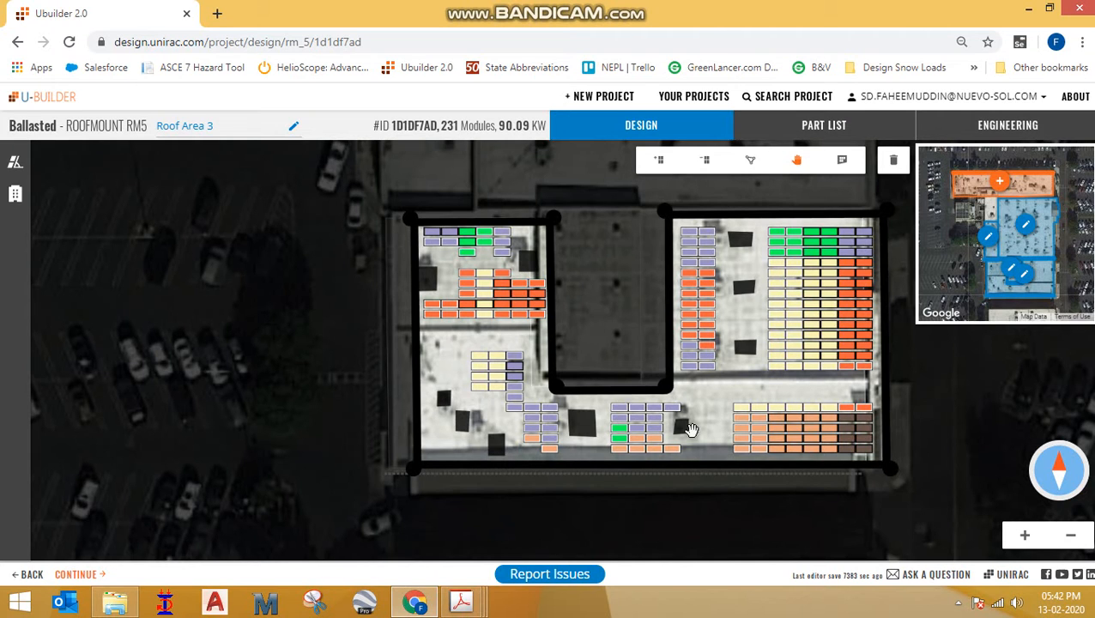
{"action": "scroll", "coordinate": [689, 439], "scroll_direction": "up", "scroll_amount": 1}
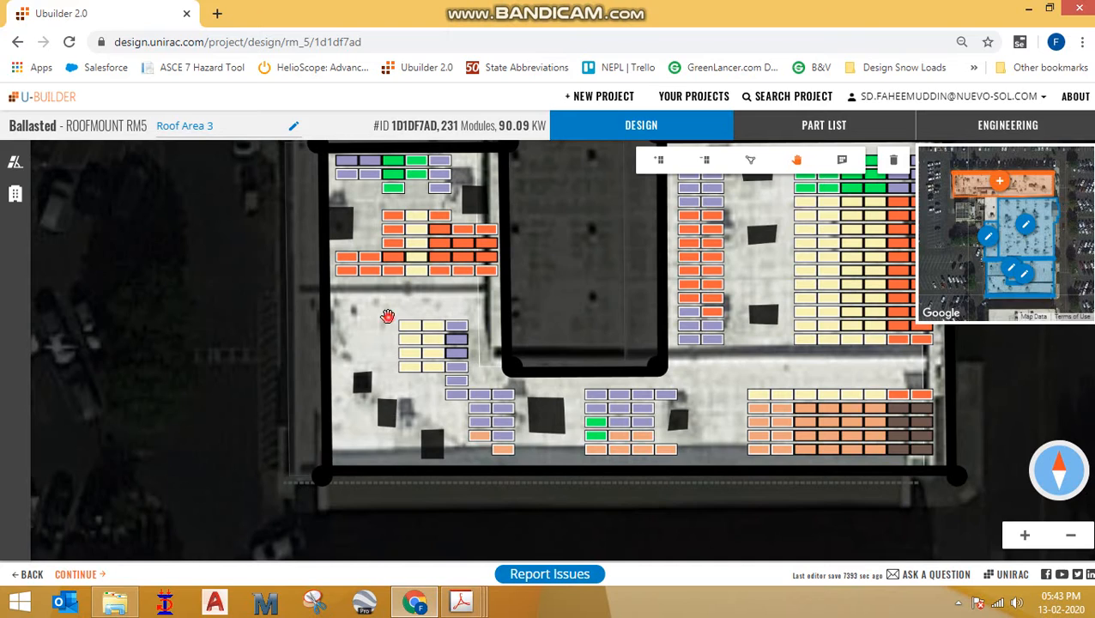
{"action": "left_click_drag", "start_coordinate": [336, 359], "coordinate": [247, 377]}
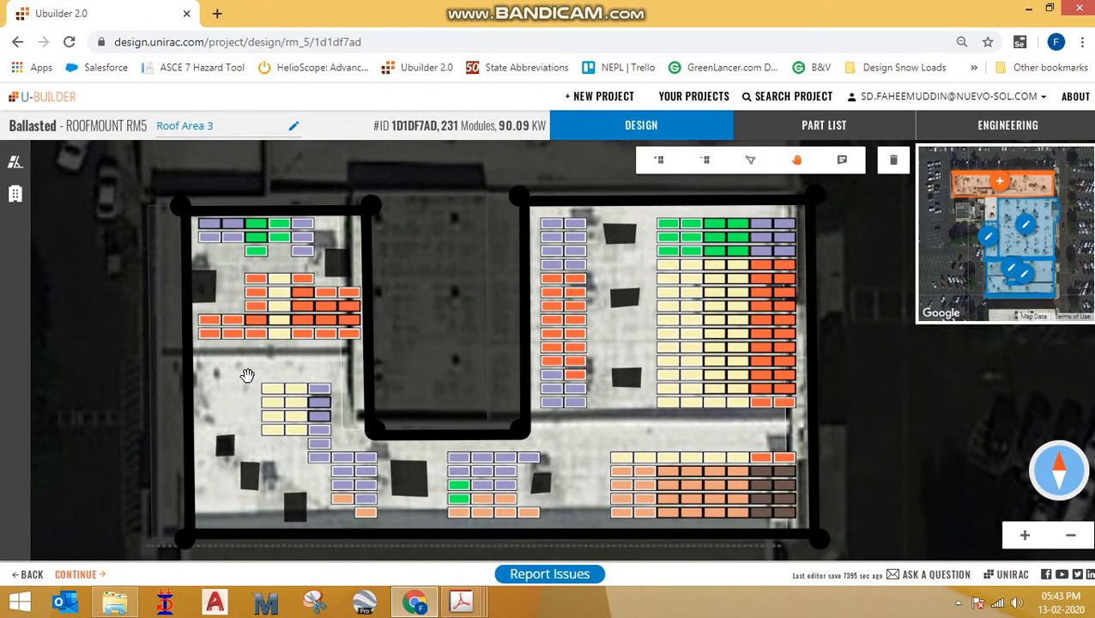
{"action": "scroll", "coordinate": [147, 454], "scroll_direction": "up", "scroll_amount": 2}
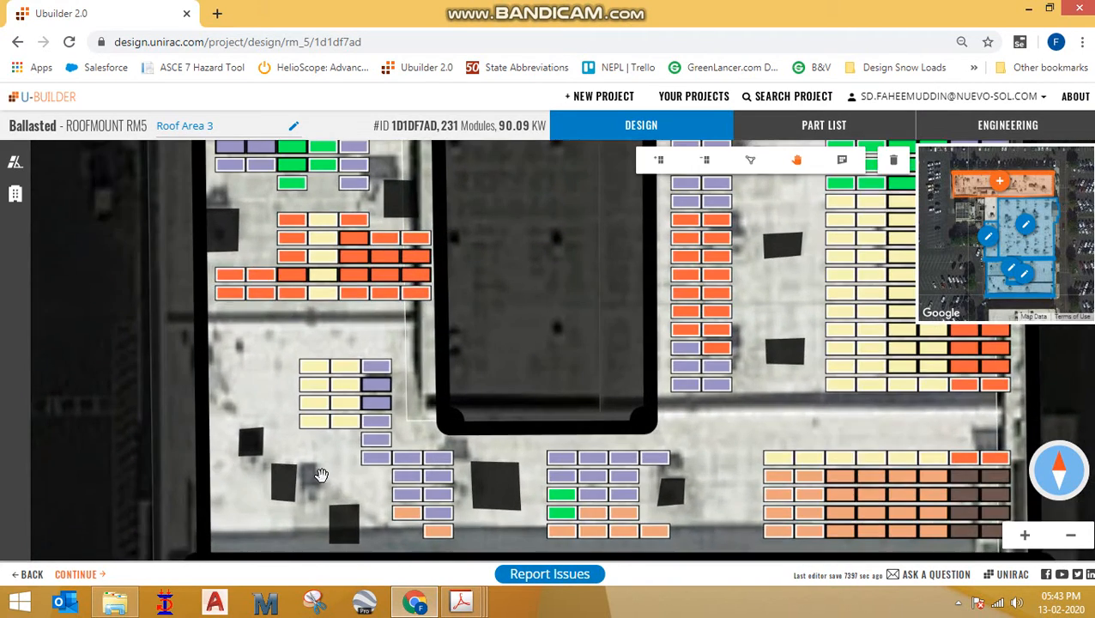
{"action": "left_click", "coordinate": [335, 474]}
{"action": "left_click", "coordinate": [750, 160]}
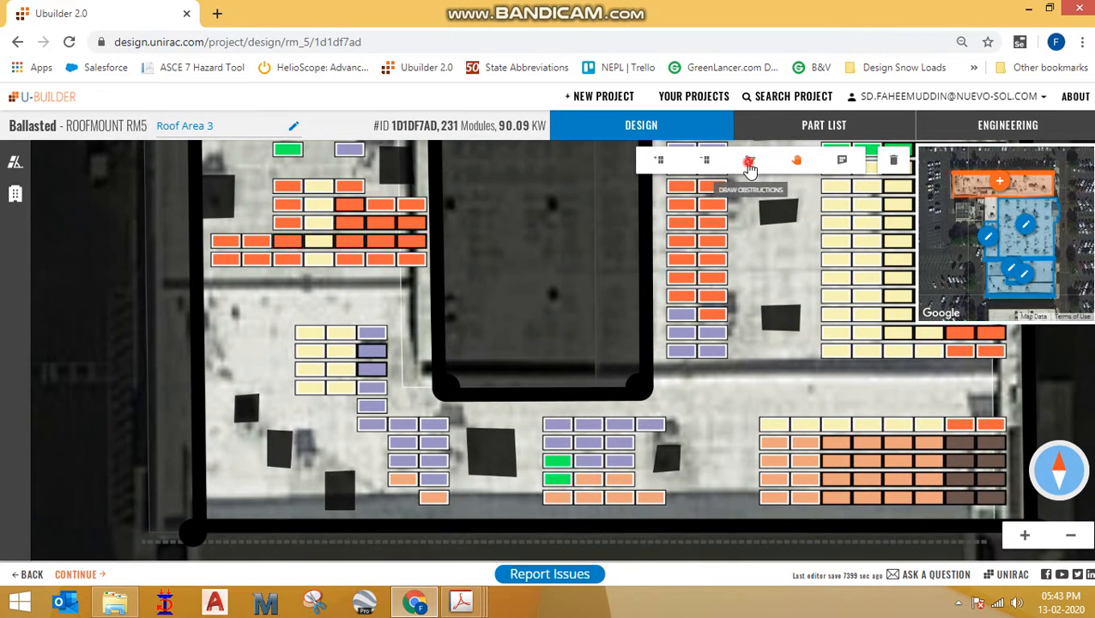
{"action": "left_click", "coordinate": [295, 431]}
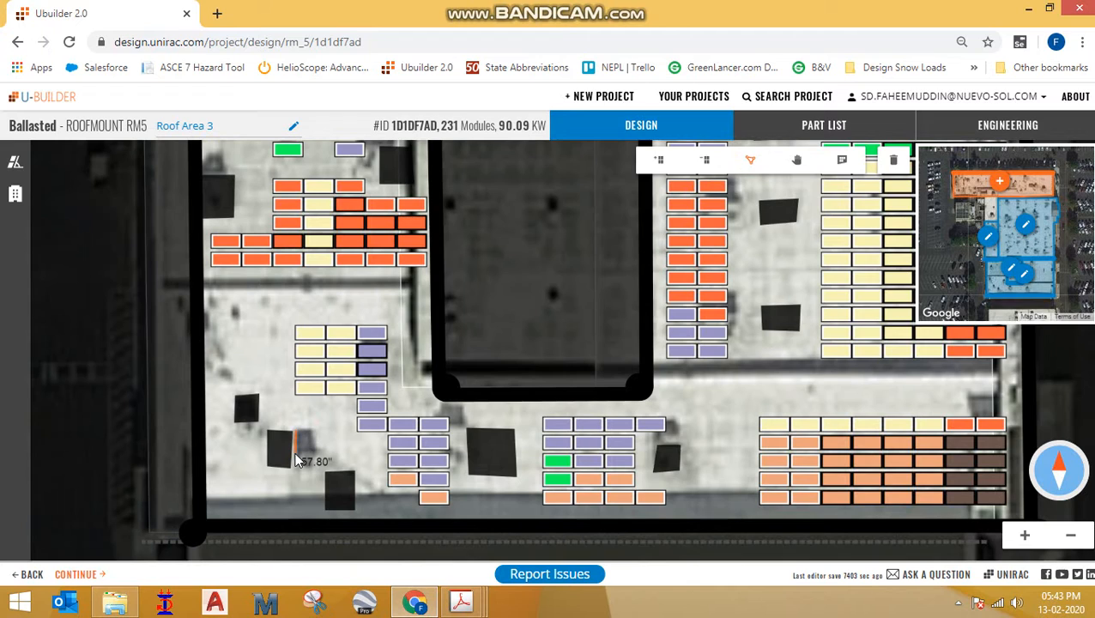
{"action": "left_click", "coordinate": [294, 454]}
{"action": "left_click", "coordinate": [315, 457]}
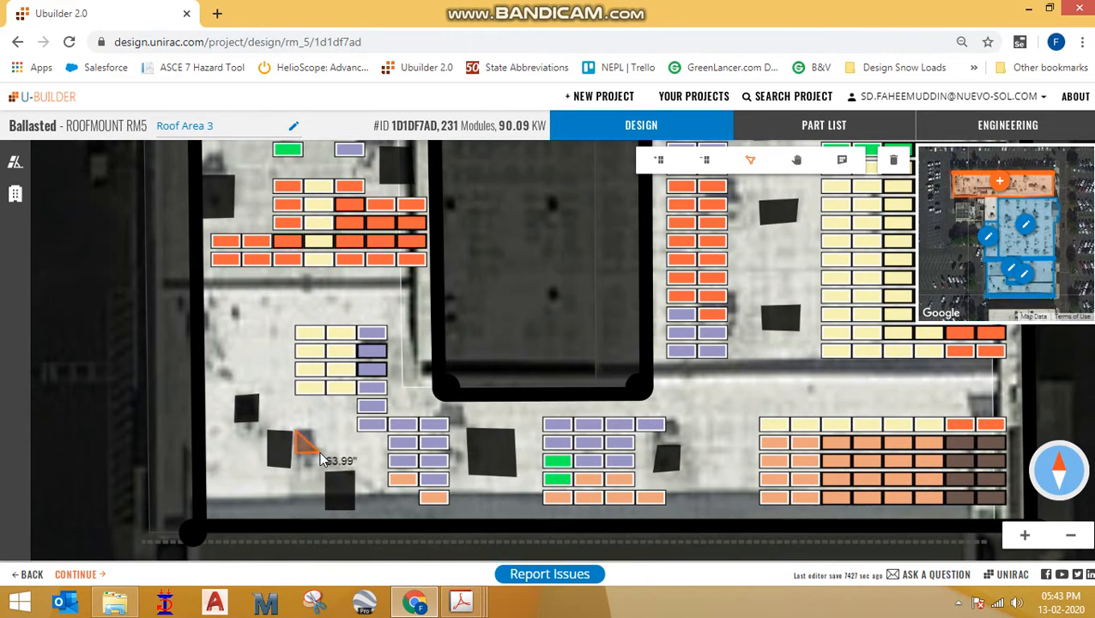
{"action": "left_click", "coordinate": [320, 453]}
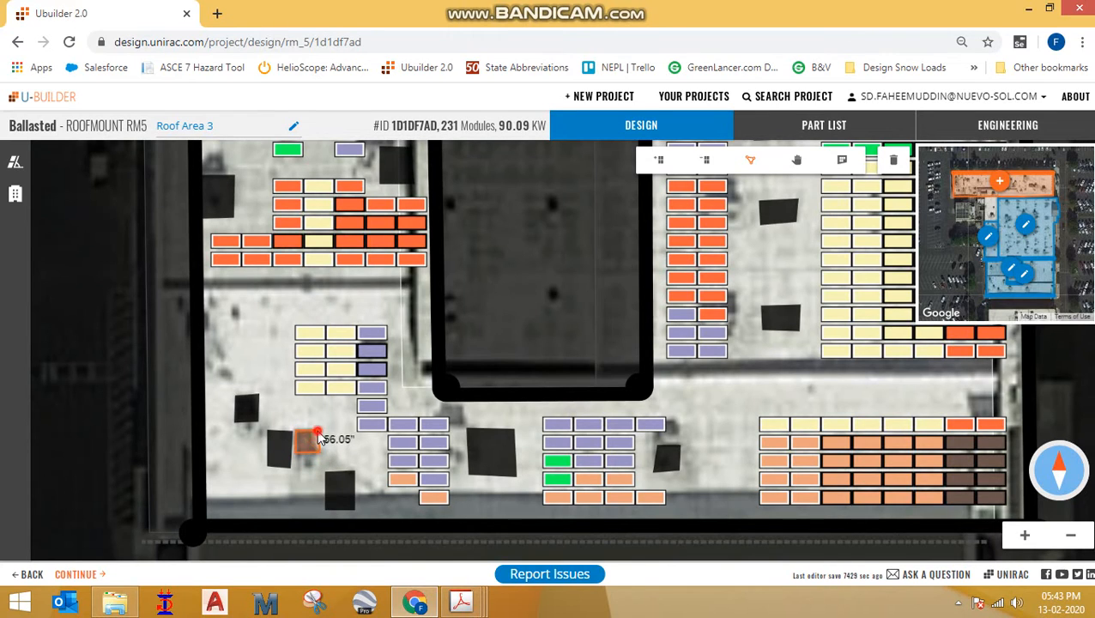
{"action": "left_click", "coordinate": [317, 433]}
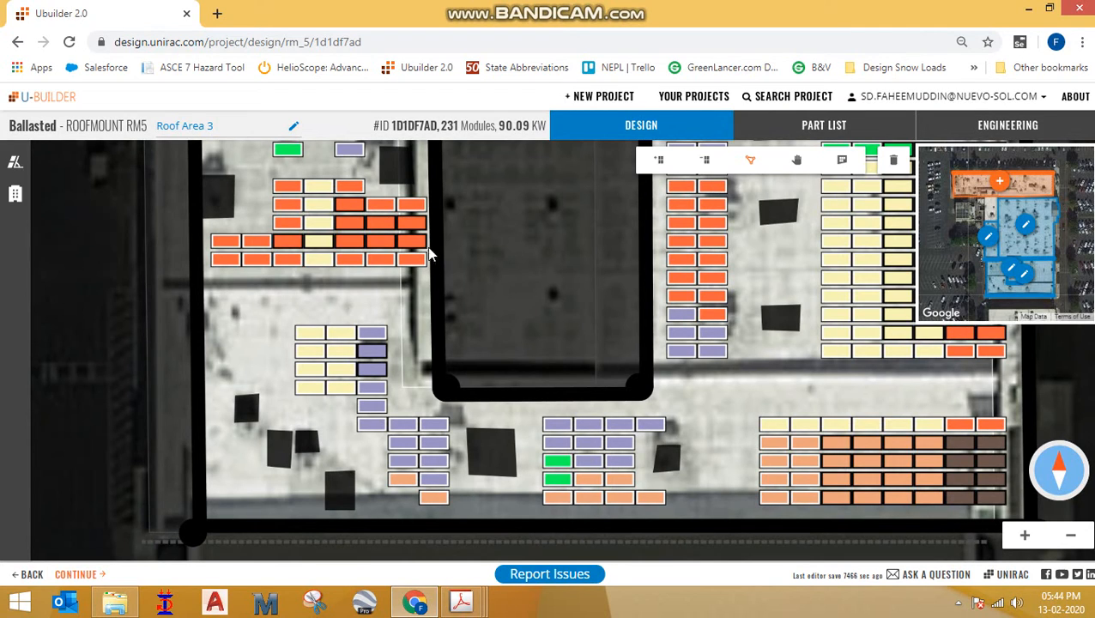
Draw another small four-sided obstruction near Roof Area 3's west edge, left of the small block of field modules
{"action": "left_click", "coordinate": [231, 316]}
{"action": "left_click", "coordinate": [230, 304]}
{"action": "left_click", "coordinate": [239, 305]}
{"action": "double_click", "coordinate": [238, 316]}
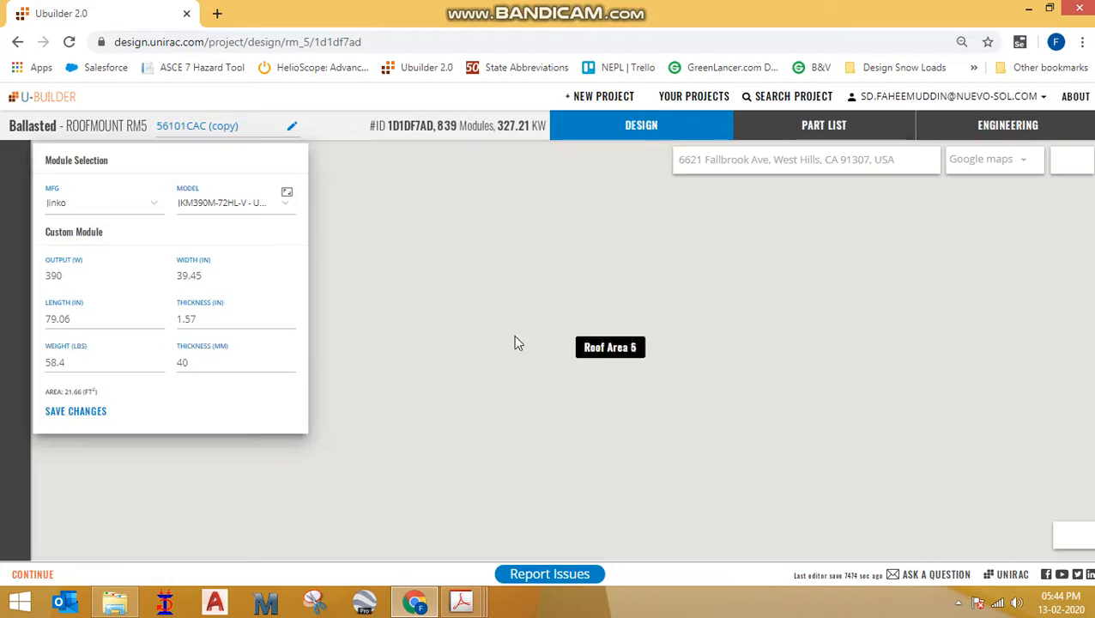
Return to the roof overview, look over the rooftop units on Roof Area 5 and try to open its layout
{"action": "scroll", "coordinate": [505, 250], "scroll_direction": "up", "scroll_amount": 1}
{"action": "scroll", "coordinate": [487, 254], "scroll_direction": "up", "scroll_amount": 2}
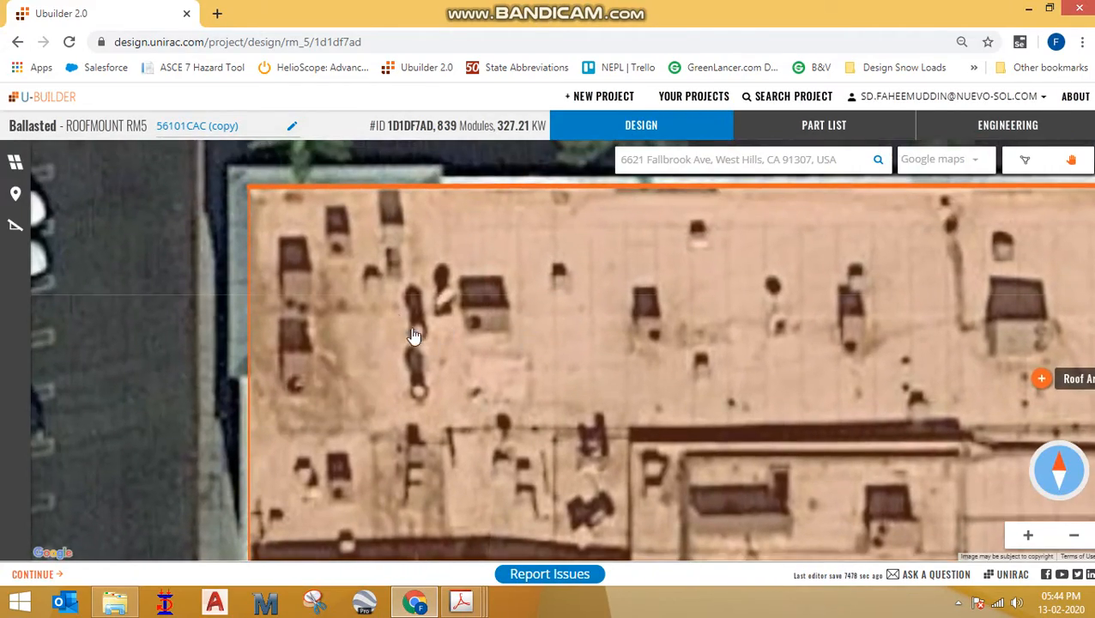
{"action": "left_click", "coordinate": [380, 335]}
{"action": "left_click_drag", "start_coordinate": [353, 295], "coordinate": [283, 248]}
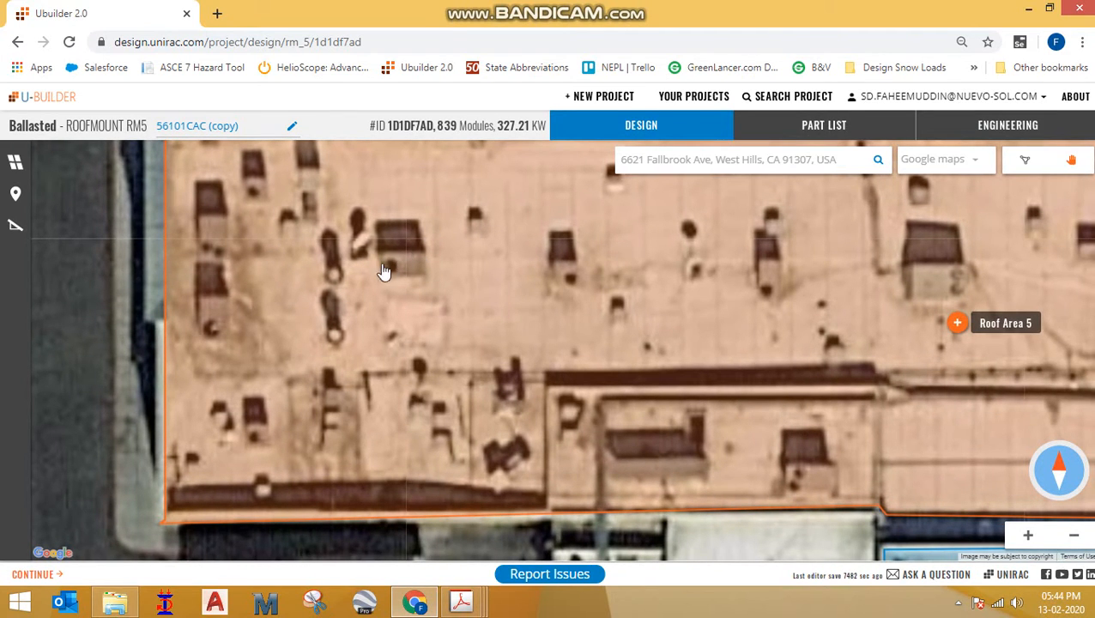
{"action": "left_click_drag", "start_coordinate": [474, 273], "coordinate": [413, 274]}
{"action": "left_click", "coordinate": [896, 324]}
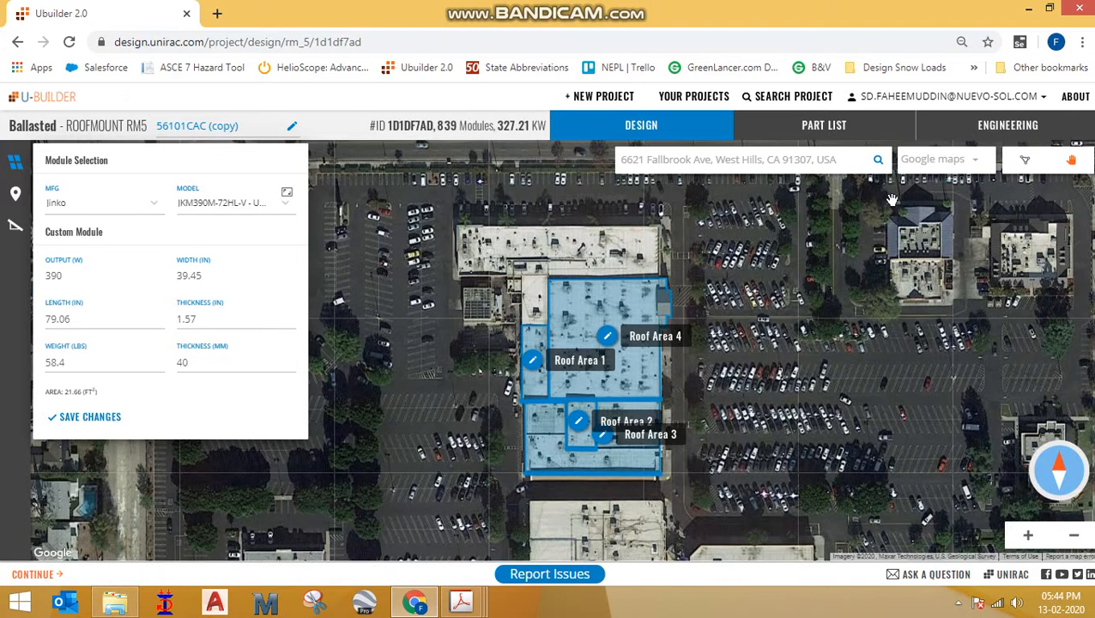
Draw a four-cornered roof area over the long white roof section north of Roof Area 4
{"action": "left_click", "coordinate": [1024, 162]}
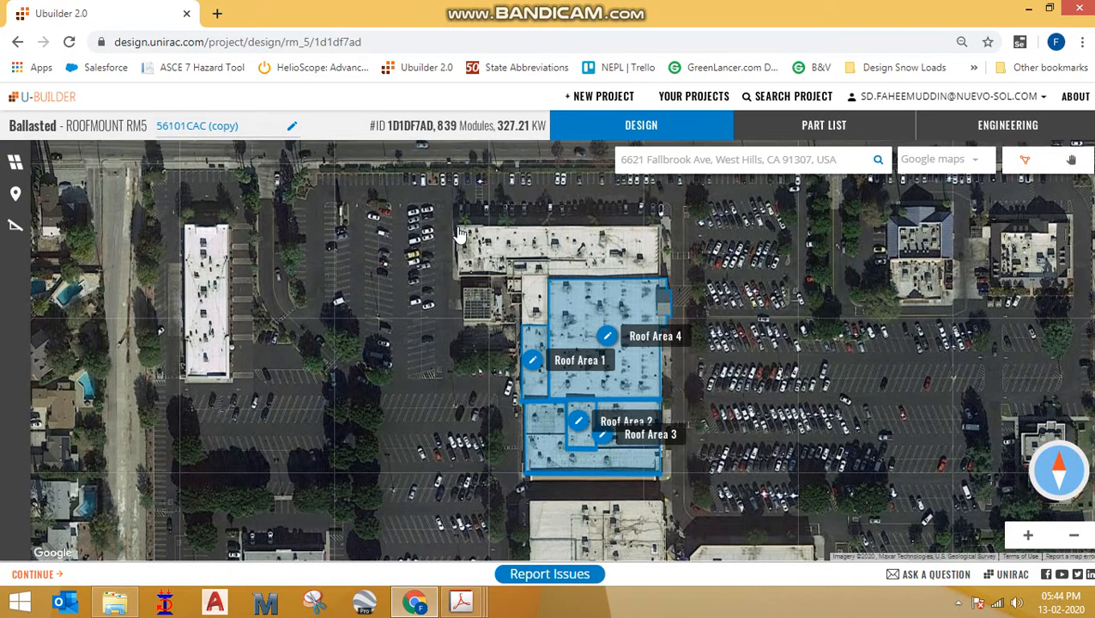
{"action": "left_click", "coordinate": [456, 227]}
{"action": "left_click", "coordinate": [660, 227]}
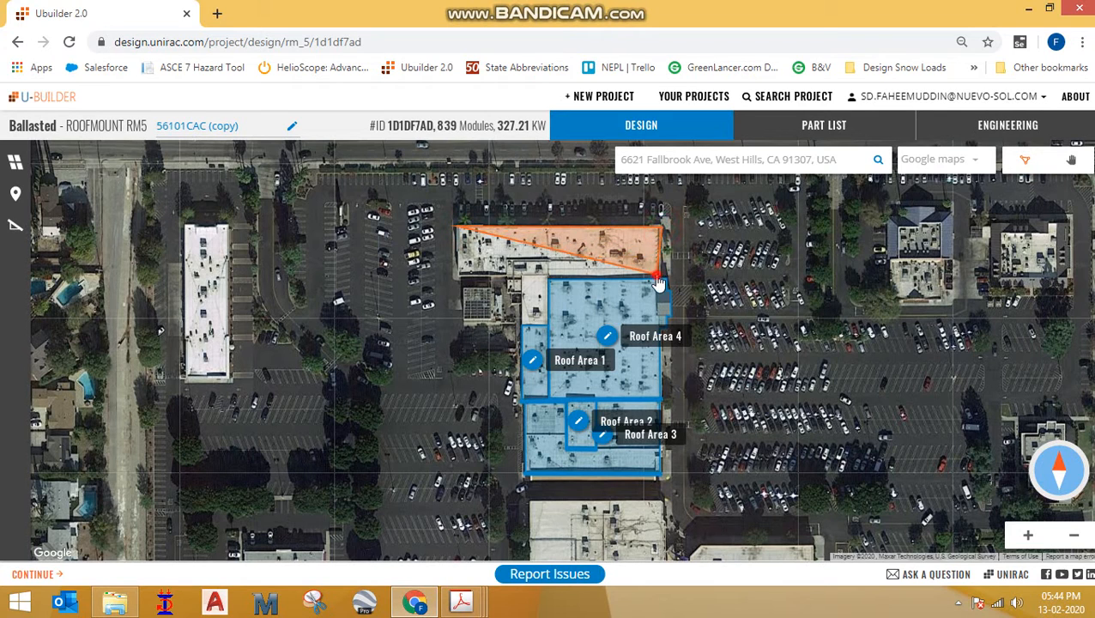
{"action": "left_click", "coordinate": [658, 277]}
{"action": "double_click", "coordinate": [458, 276]}
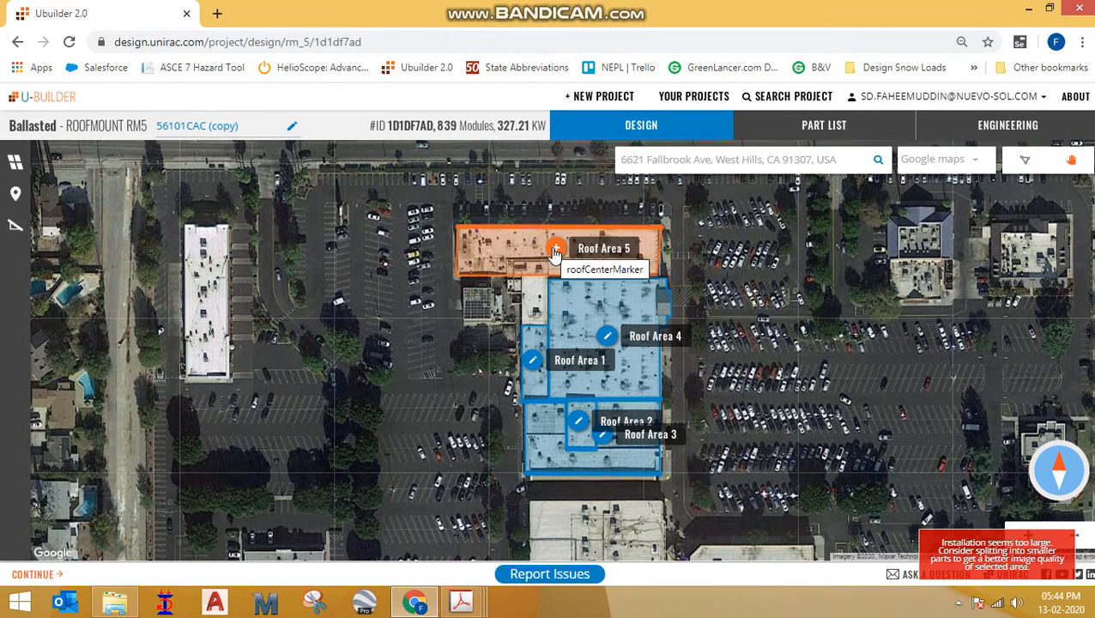
Open Roof Area 5's layout and draw a small four-sided obstruction around the rooftop unit nearest its slanted left end
{"action": "left_click", "coordinate": [555, 250]}
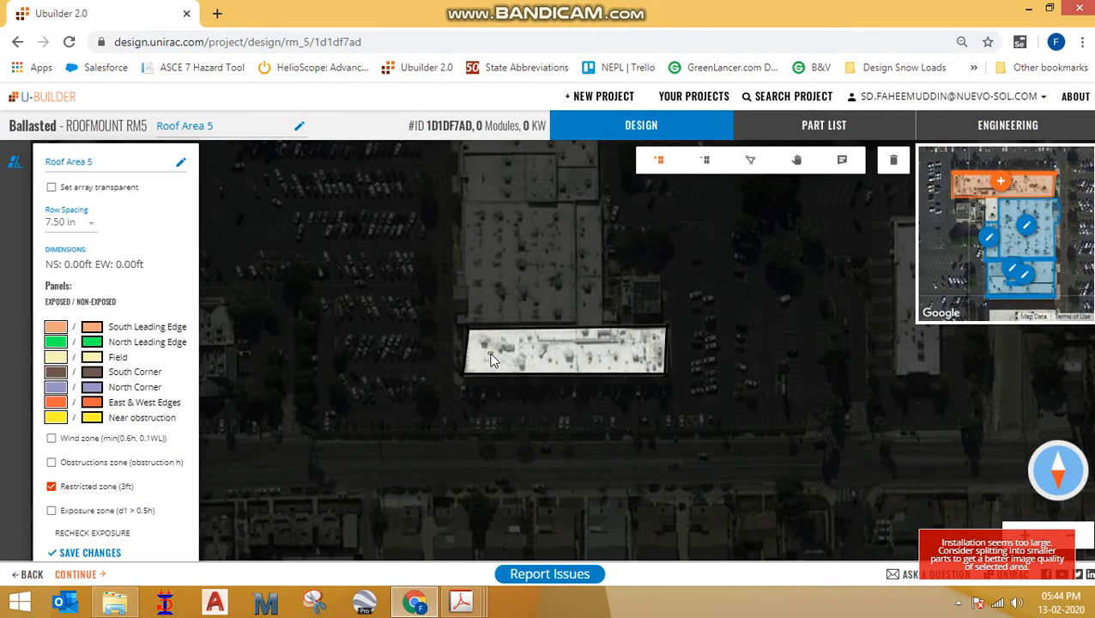
{"action": "scroll", "coordinate": [492, 358], "scroll_direction": "up", "scroll_amount": 5}
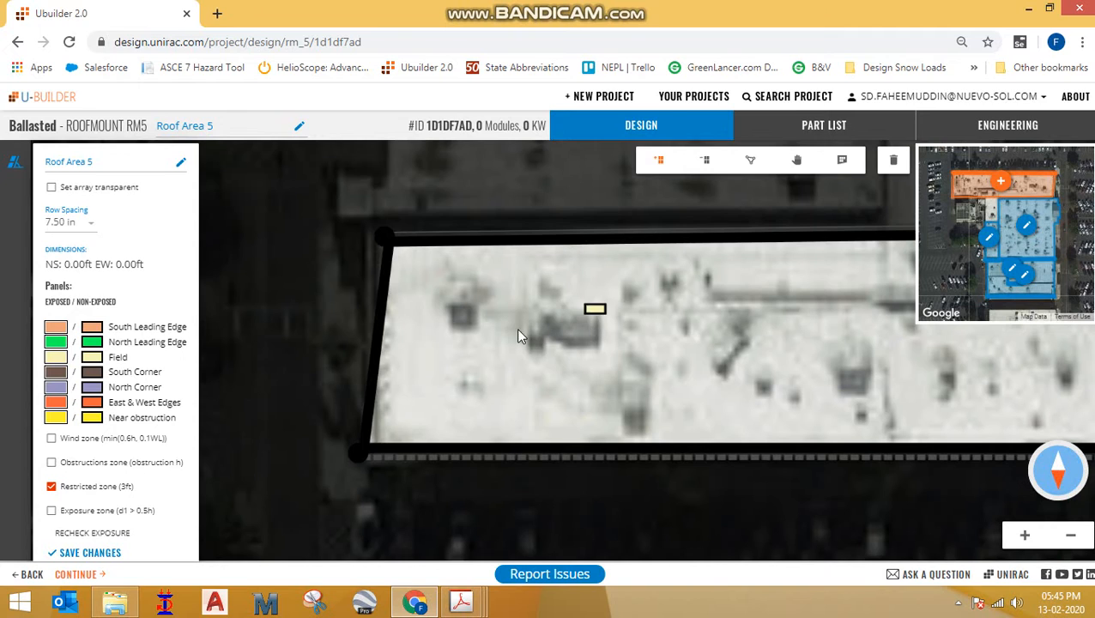
{"action": "left_click", "coordinate": [750, 160]}
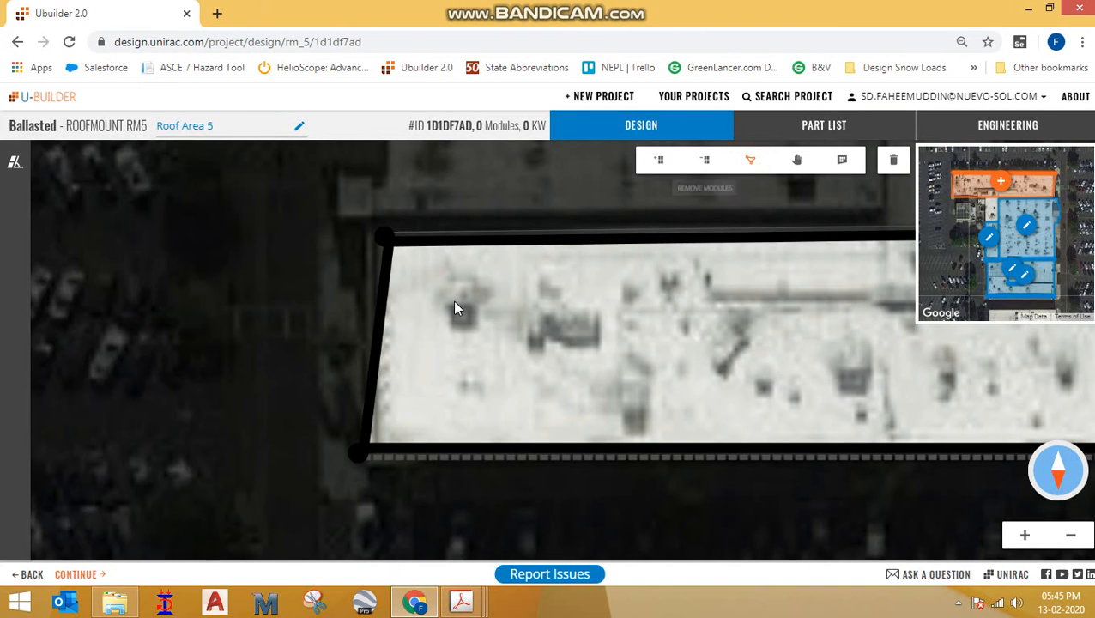
{"action": "left_click", "coordinate": [448, 308]}
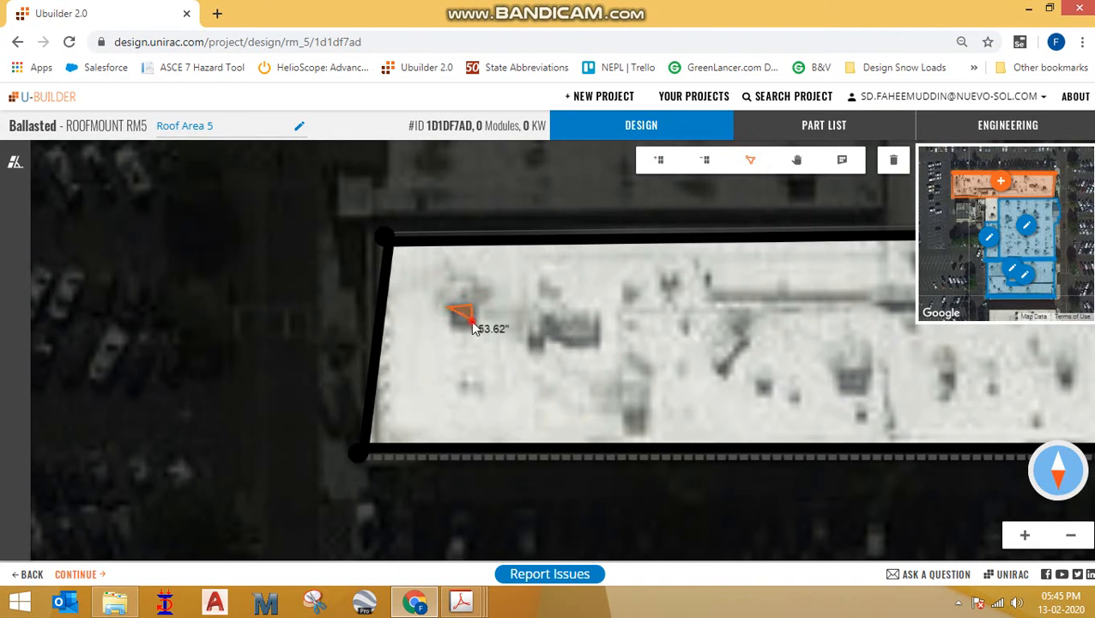
{"action": "left_click", "coordinate": [452, 331]}
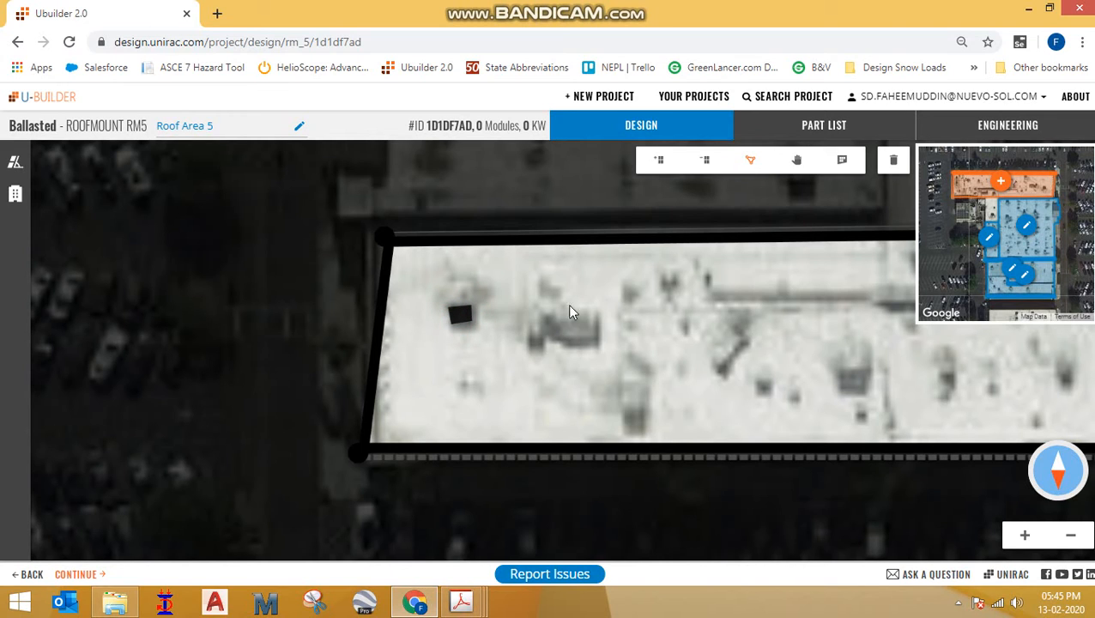
{"action": "left_click", "coordinate": [488, 330]}
{"action": "right_click", "coordinate": [571, 325]}
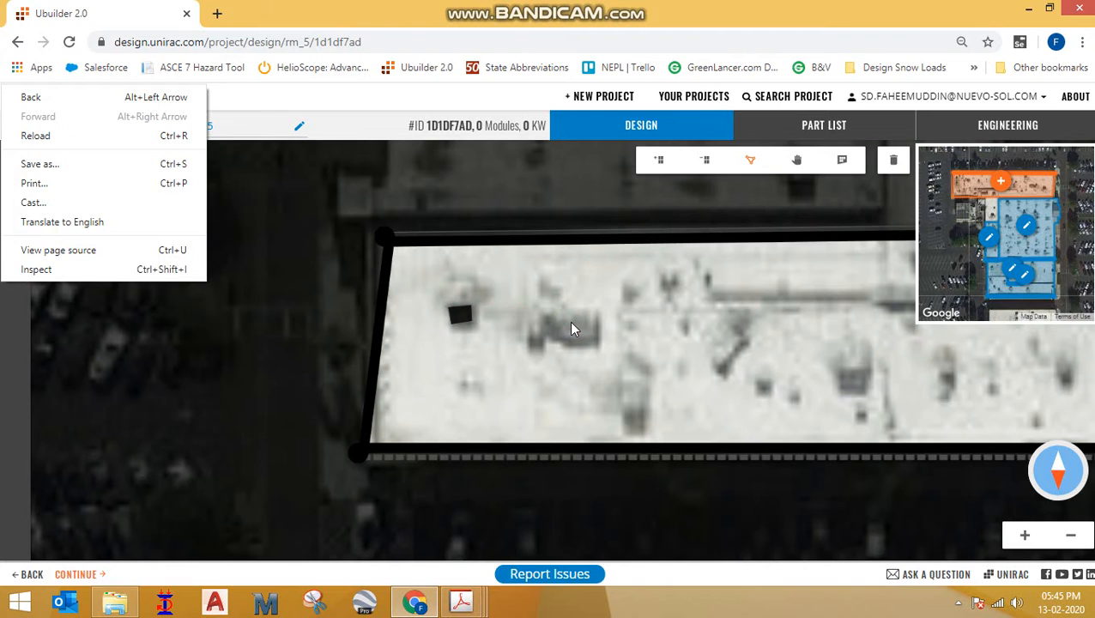
{"action": "key", "text": "Escape"}
Draw a larger four-sided obstruction around the wide rooftop unit just right of the small obstruction on Roof Area 5
{"action": "scroll", "coordinate": [609, 314], "scroll_direction": "up", "scroll_amount": 1}
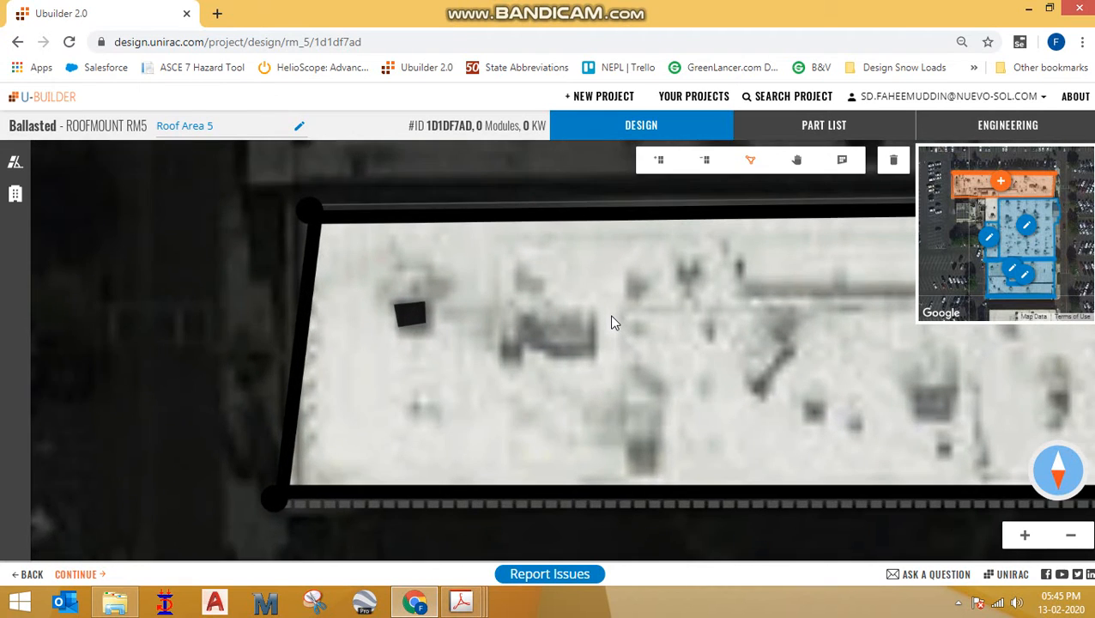
{"action": "scroll", "coordinate": [611, 321], "scroll_direction": "up", "scroll_amount": 1}
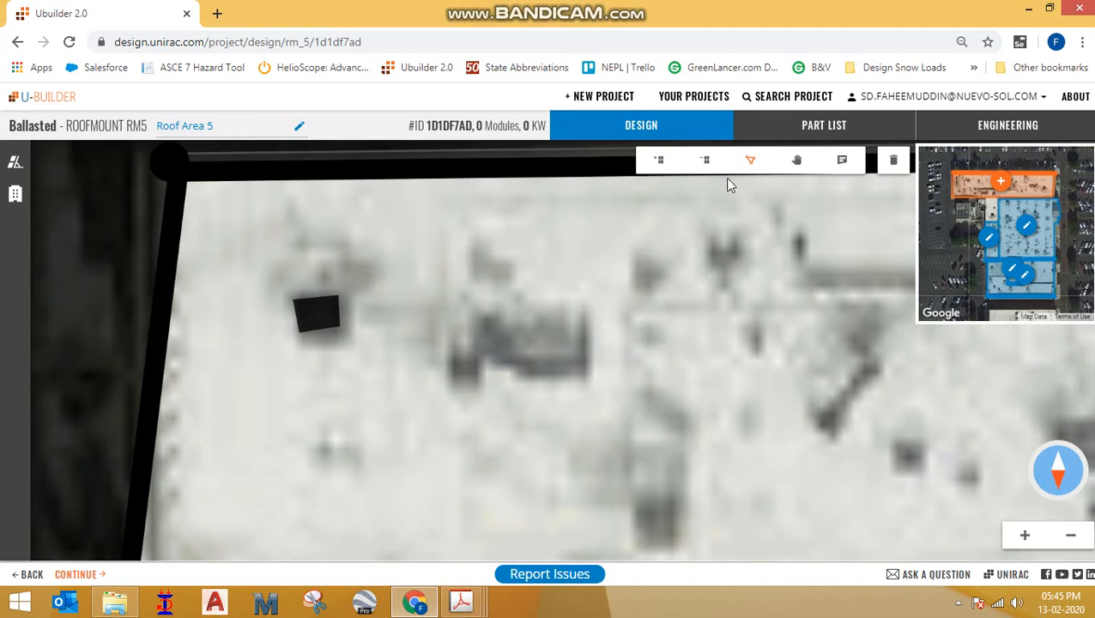
{"action": "left_click", "coordinate": [447, 303]}
{"action": "left_click", "coordinate": [589, 305]}
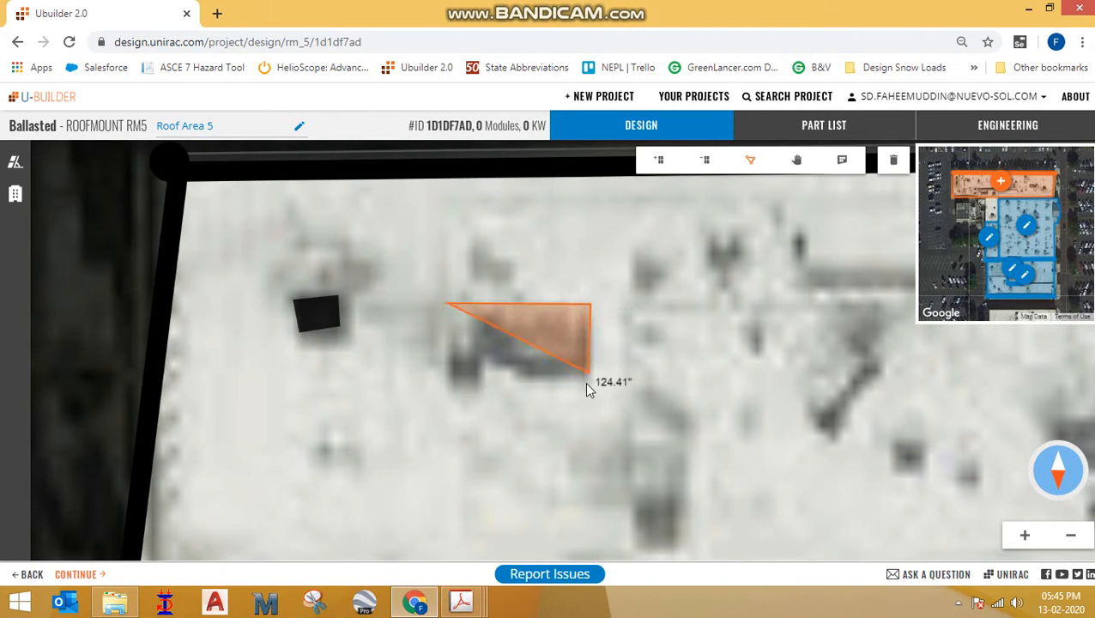
{"action": "left_click", "coordinate": [588, 383]}
{"action": "left_click", "coordinate": [444, 383]}
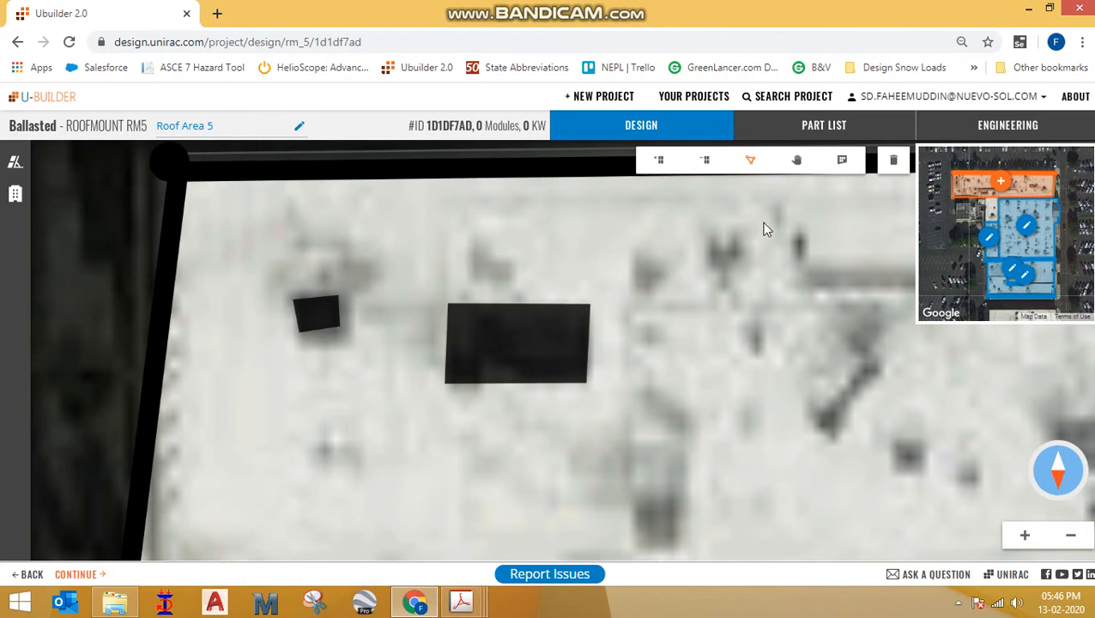
Draw a four-sided obstruction around the small rooftop unit above and to the right of the large obstruction
{"action": "left_click", "coordinate": [631, 248]}
{"action": "left_click", "coordinate": [711, 248]}
{"action": "left_click", "coordinate": [711, 300]}
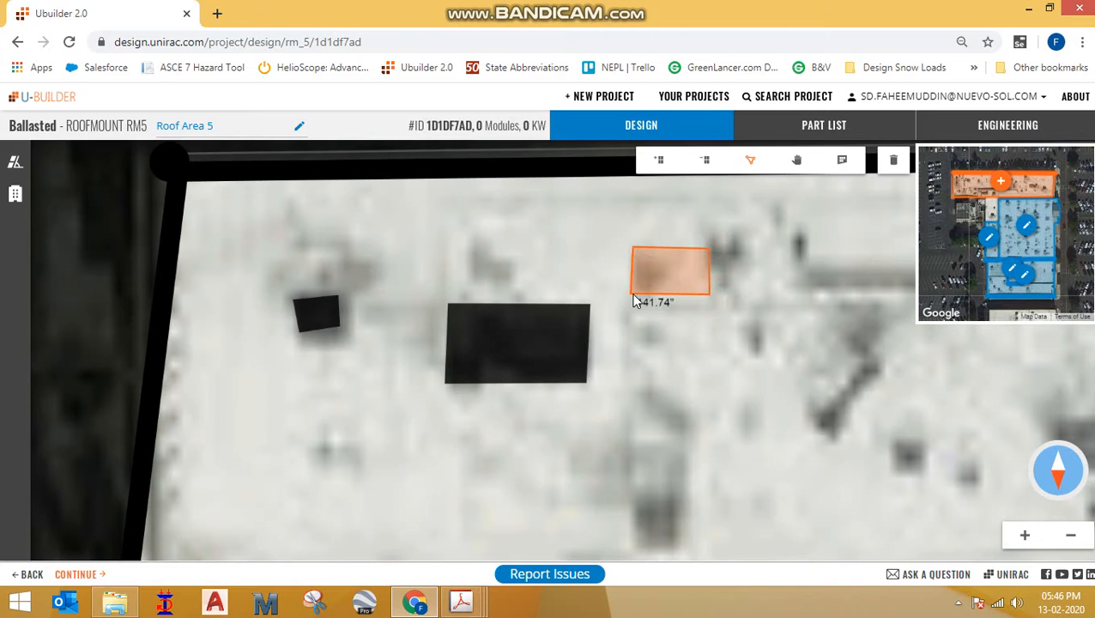
{"action": "left_click", "coordinate": [632, 296]}
{"action": "left_click", "coordinate": [633, 249]}
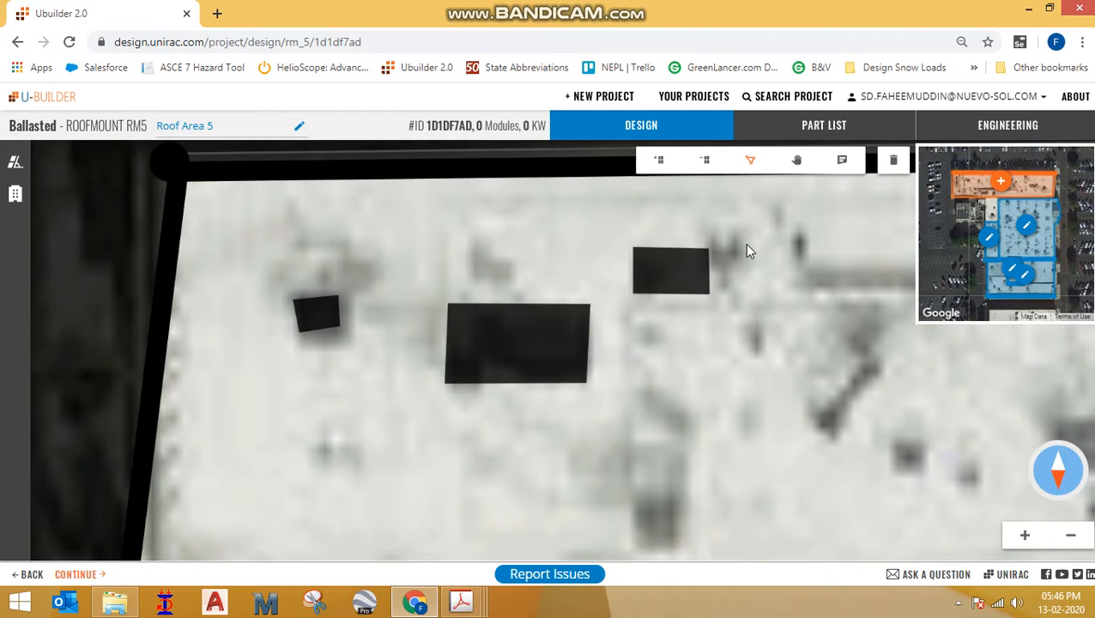
{"action": "right_click", "coordinate": [892, 163]}
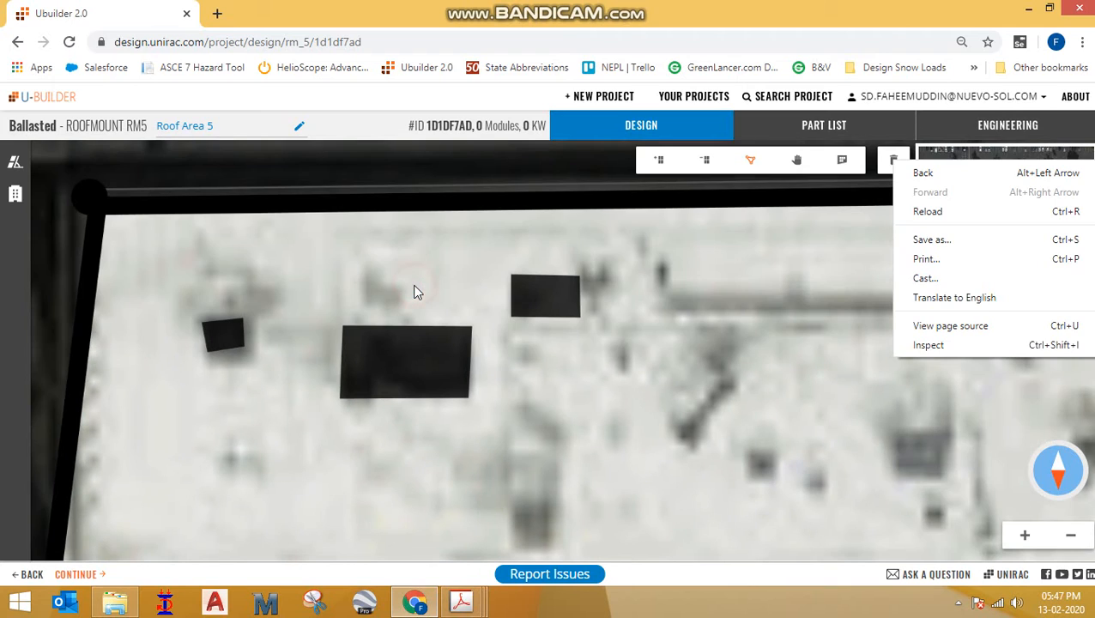
{"action": "key", "text": "Escape"}
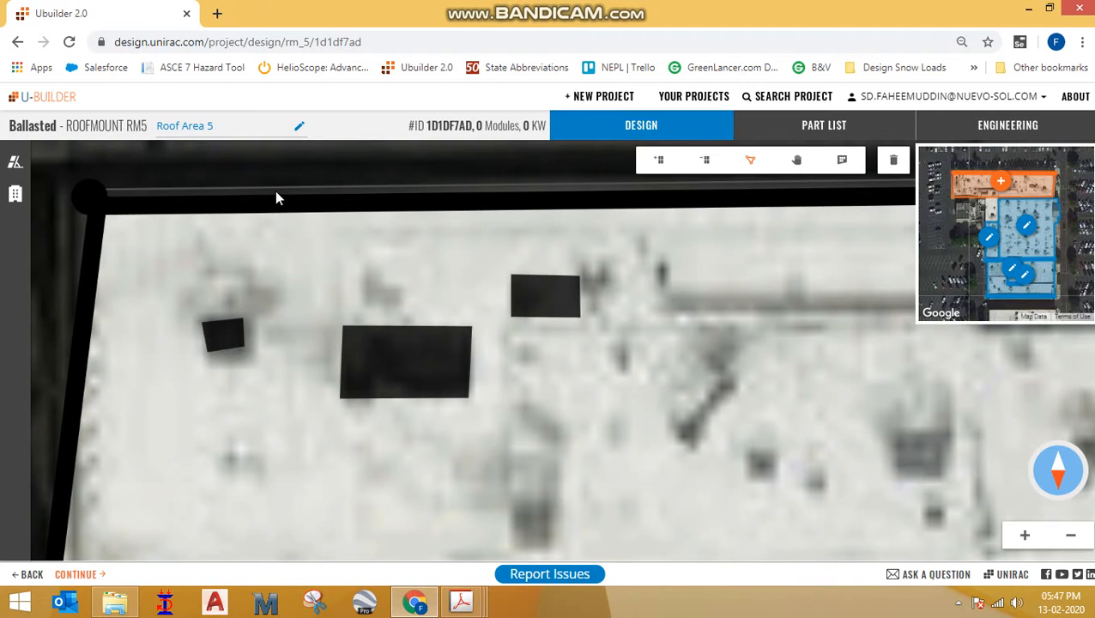
Populate Roof Area 5 with modules, starting from its upper-left corner
{"action": "scroll", "coordinate": [147, 212], "scroll_direction": "down", "scroll_amount": 2}
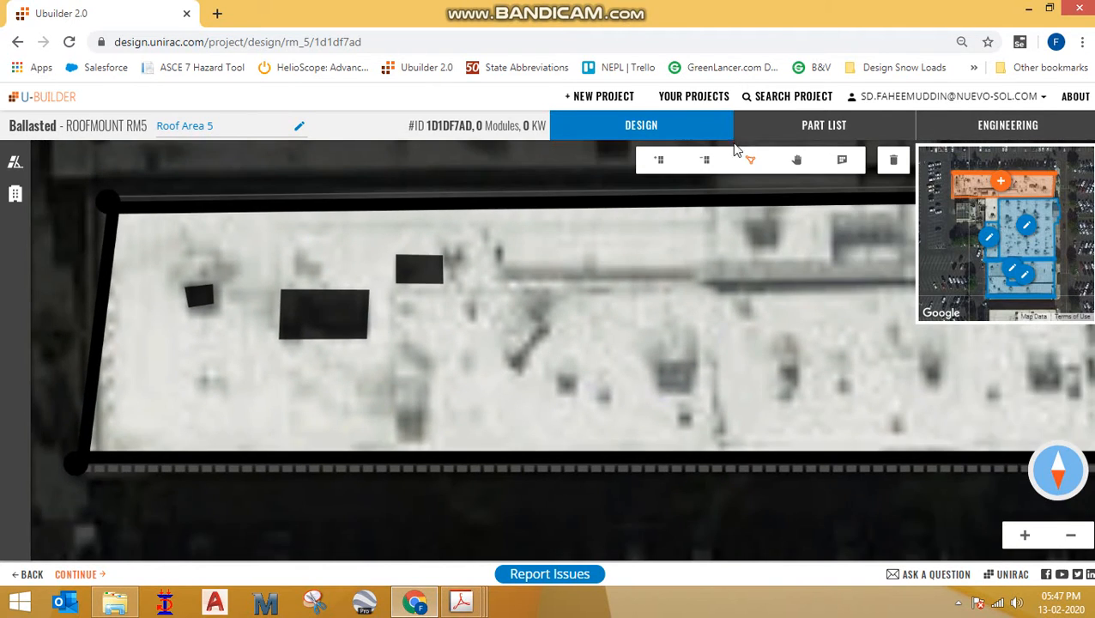
{"action": "left_click", "coordinate": [843, 161]}
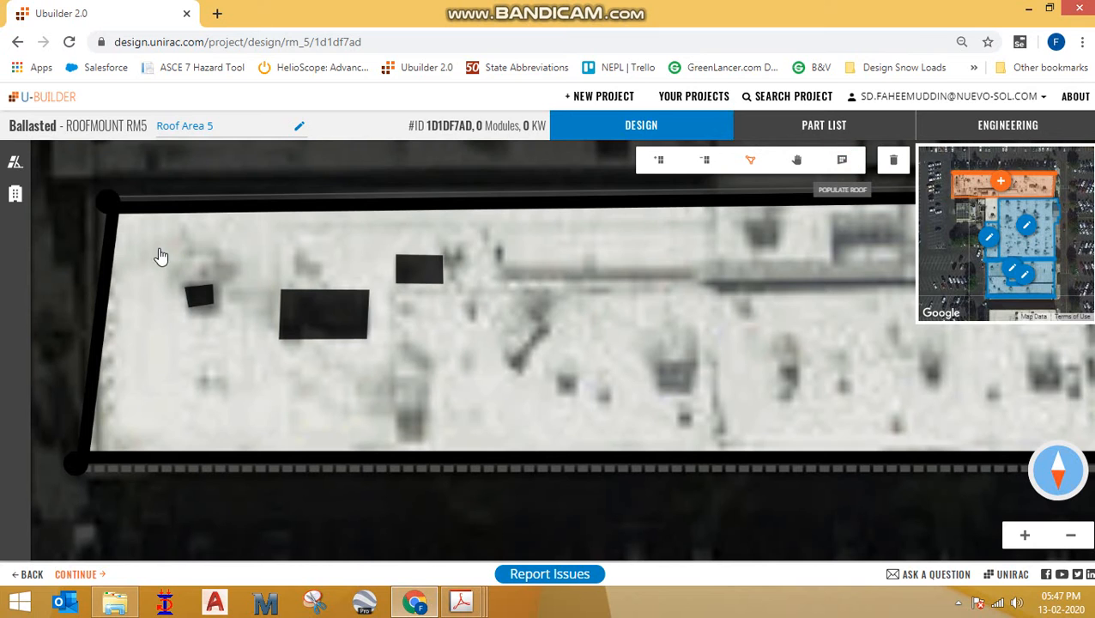
{"action": "left_click", "coordinate": [123, 242]}
Inspect the module setback at Roof Area 5's lower-right corner, switching the Restricted zone (3ft) display off and back on
{"action": "scroll", "coordinate": [120, 242], "scroll_direction": "down", "scroll_amount": 1}
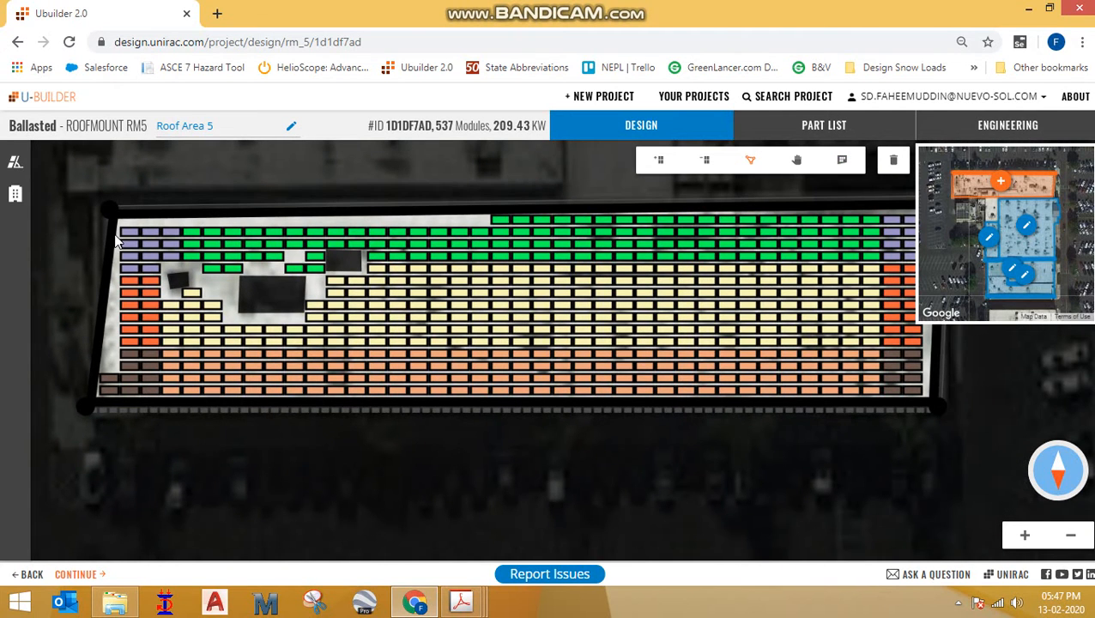
{"action": "scroll", "coordinate": [1016, 360], "scroll_direction": "up", "scroll_amount": 1}
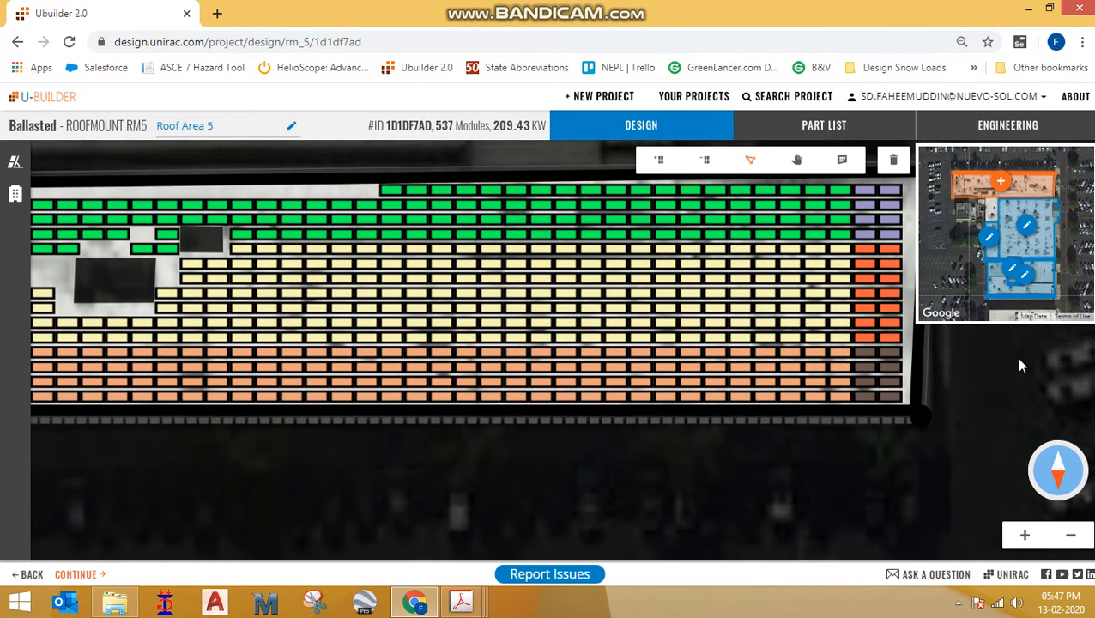
{"action": "scroll", "coordinate": [1021, 366], "scroll_direction": "up", "scroll_amount": 1}
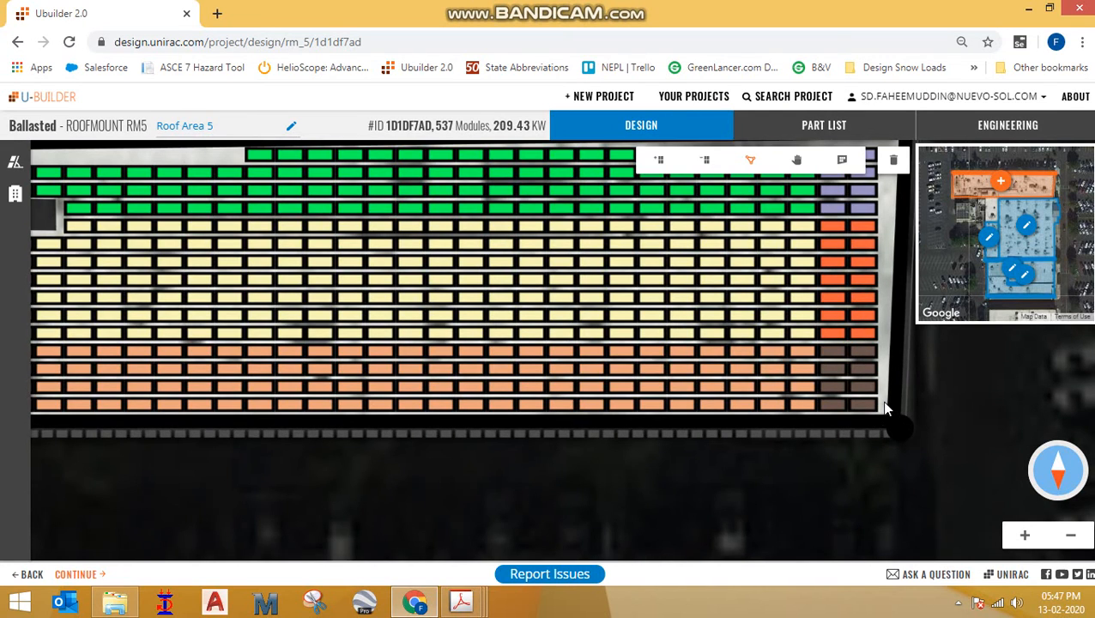
{"action": "scroll", "coordinate": [885, 408], "scroll_direction": "up", "scroll_amount": 1}
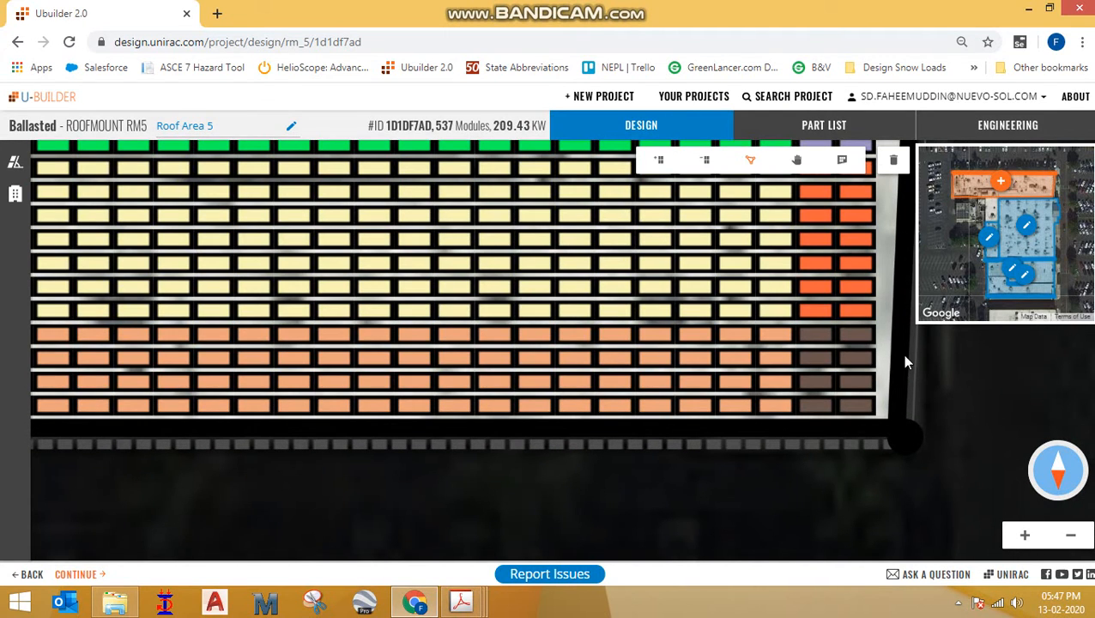
{"action": "left_click", "coordinate": [14, 162]}
{"action": "left_click", "coordinate": [51, 486]}
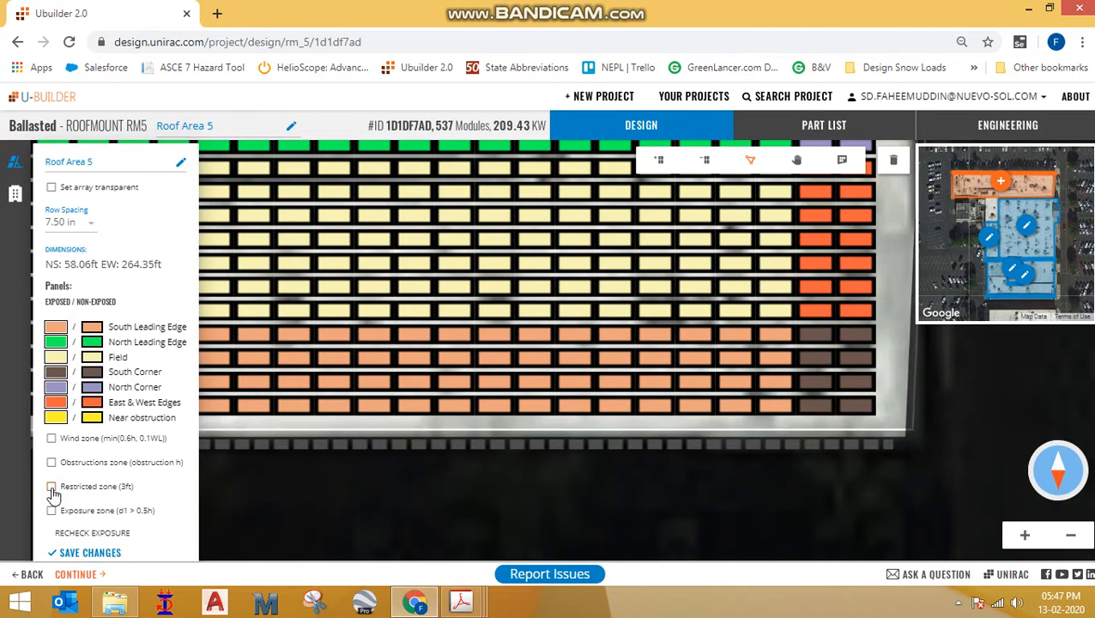
{"action": "left_click", "coordinate": [52, 486]}
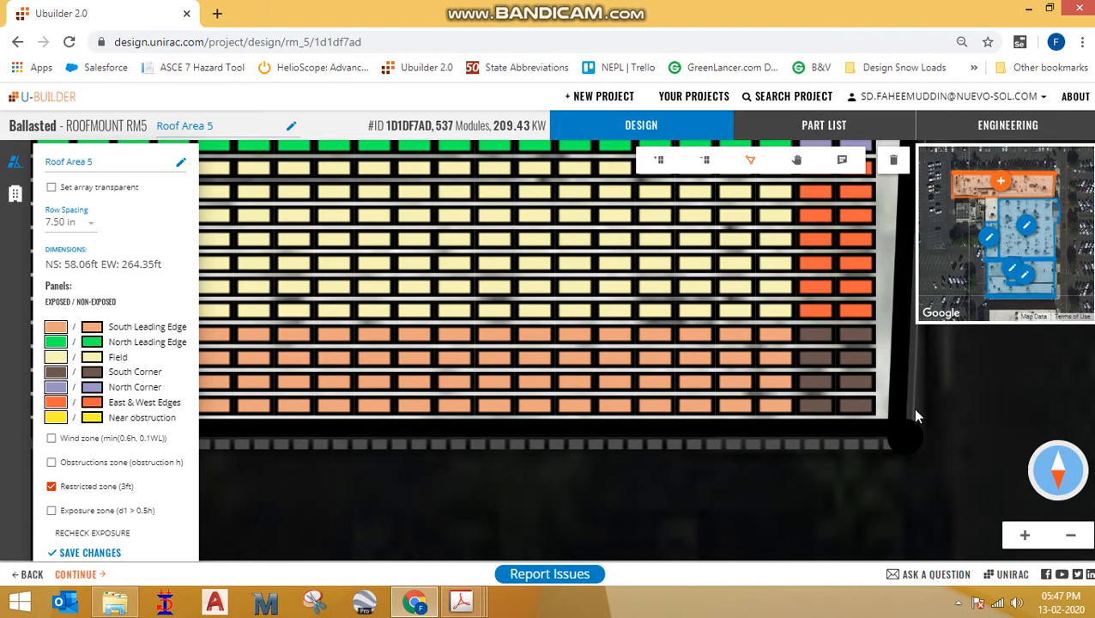
Compare the module clearance beside the obstructions with the restricted-zone setback at the roof's lower-right corner
{"action": "scroll", "coordinate": [964, 458], "scroll_direction": "down", "scroll_amount": 2}
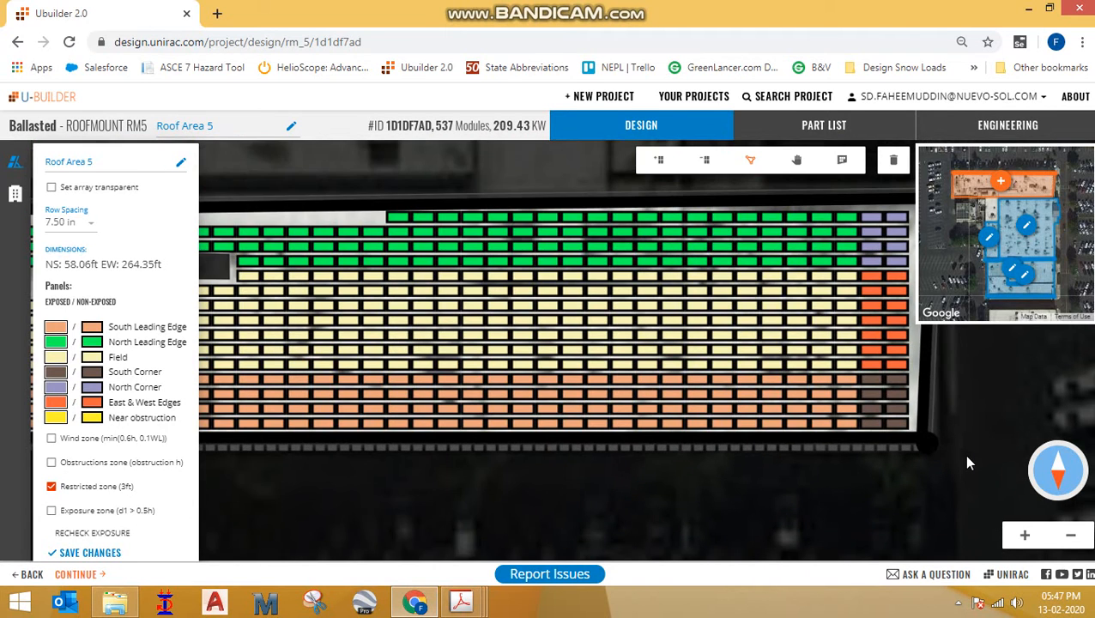
{"action": "scroll", "coordinate": [965, 459], "scroll_direction": "up", "scroll_amount": 3}
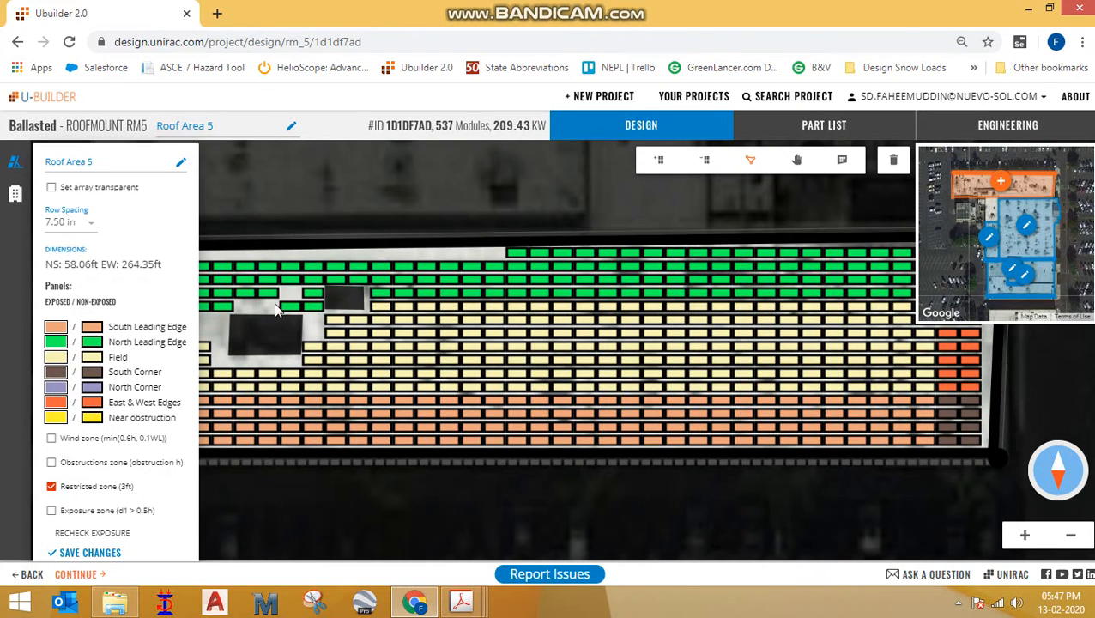
{"action": "scroll", "coordinate": [311, 337], "scroll_direction": "up", "scroll_amount": 1}
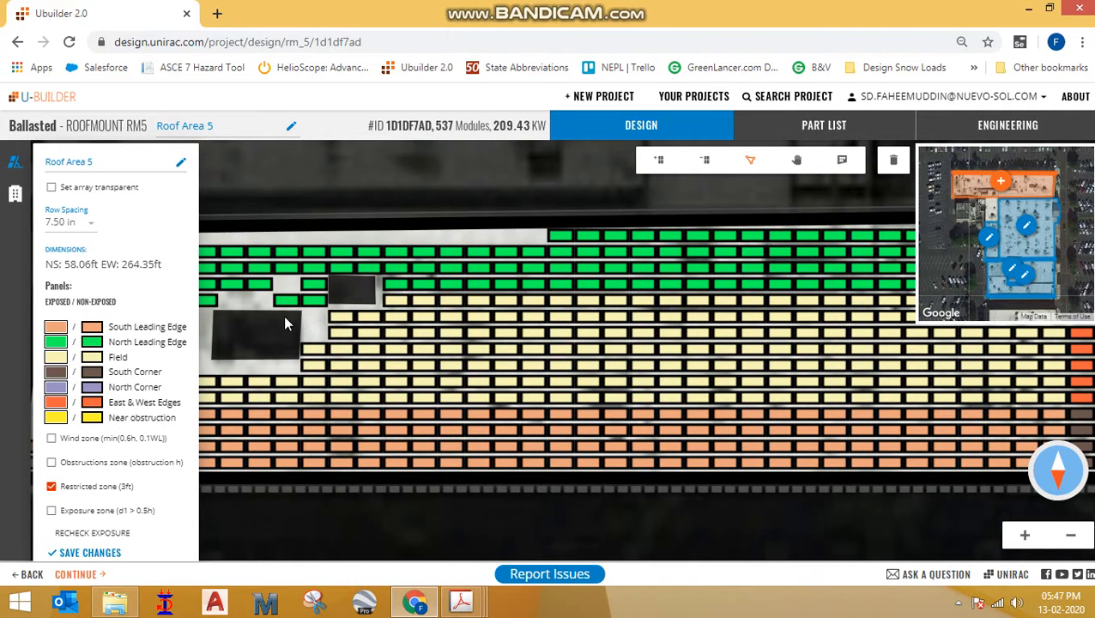
{"action": "scroll", "coordinate": [246, 336], "scroll_direction": "down", "scroll_amount": 3}
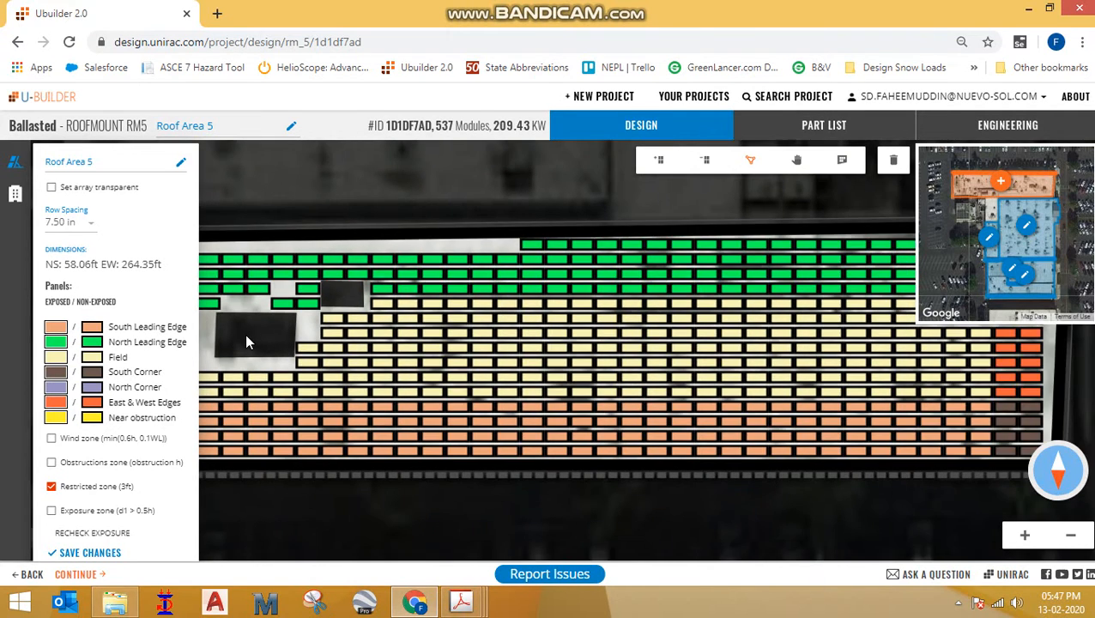
{"action": "scroll", "coordinate": [917, 439], "scroll_direction": "up", "scroll_amount": 4}
{"action": "scroll", "coordinate": [908, 439], "scroll_direction": "up", "scroll_amount": 1}
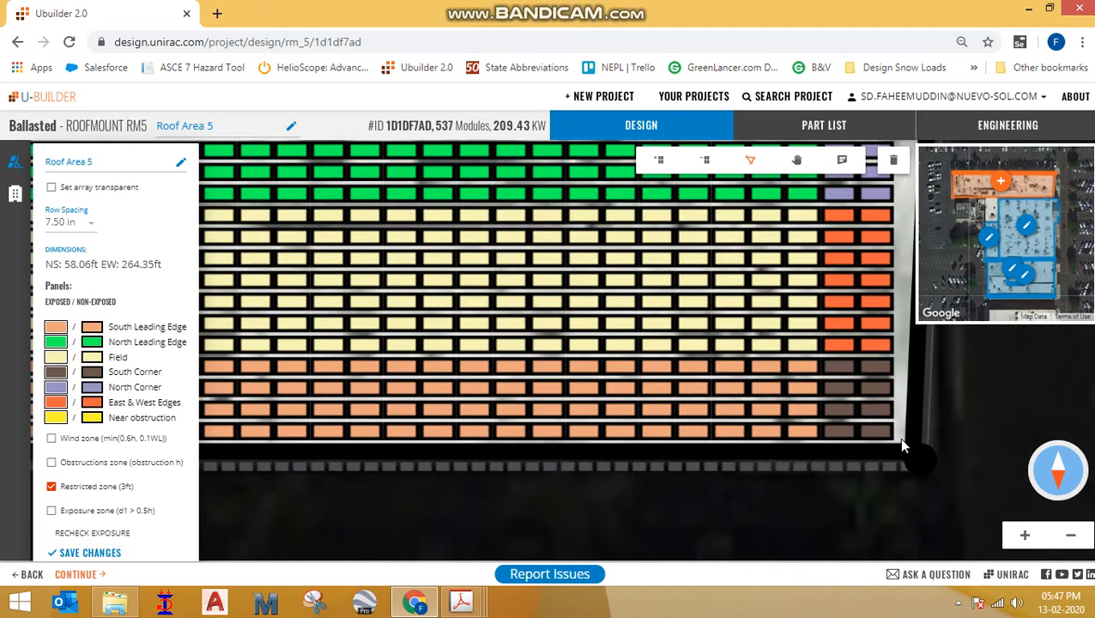
{"action": "scroll", "coordinate": [904, 441], "scroll_direction": "up", "scroll_amount": 1}
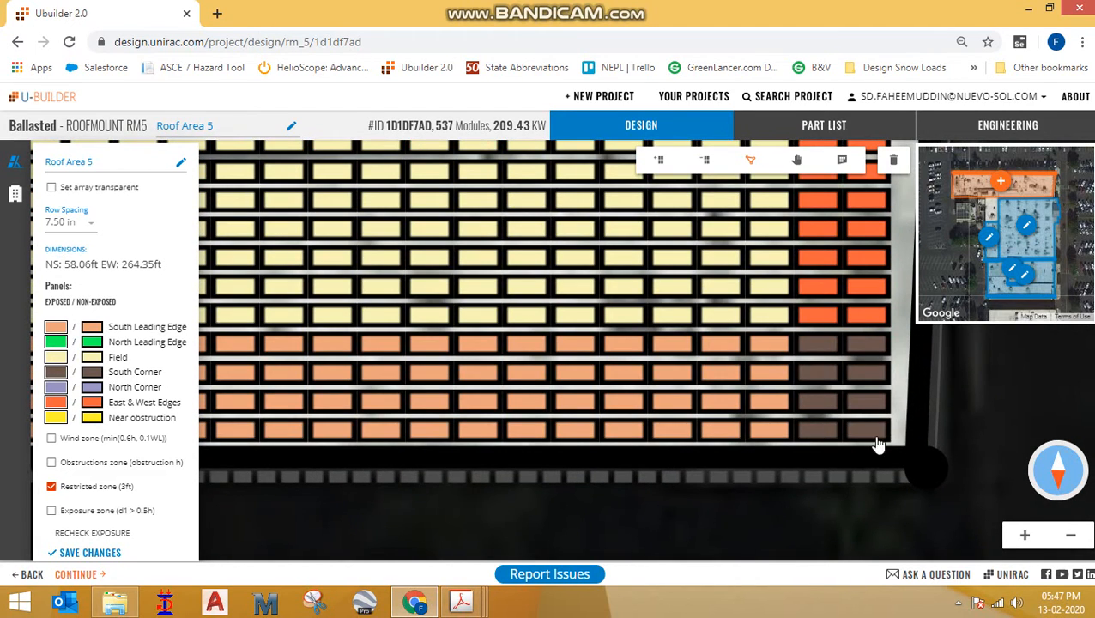
{"action": "scroll", "coordinate": [890, 464], "scroll_direction": "down", "scroll_amount": 5}
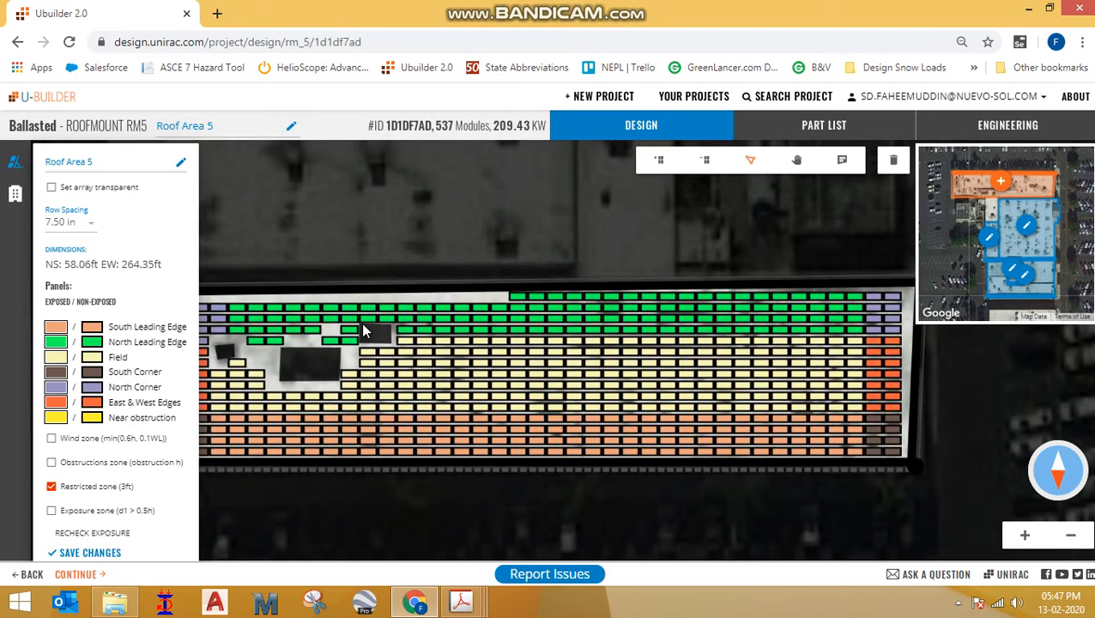
Examine up close how the module rows are placed around the three obstructions on Roof Area 5
{"action": "scroll", "coordinate": [363, 333], "scroll_direction": "up", "scroll_amount": 5}
{"action": "scroll", "coordinate": [363, 333], "scroll_direction": "up", "scroll_amount": 3}
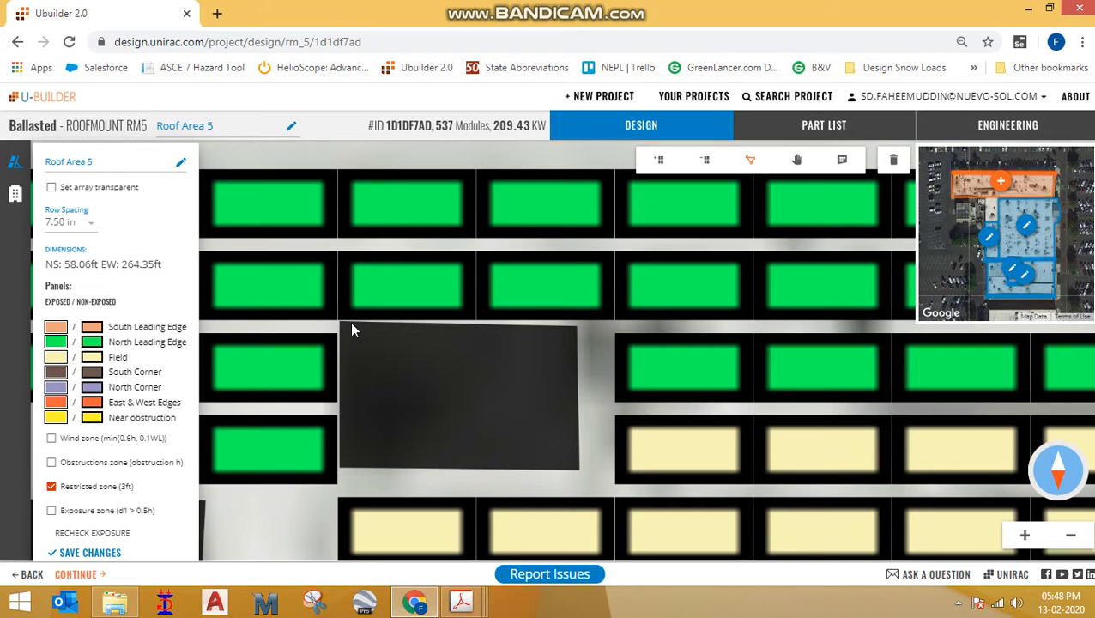
{"action": "scroll", "coordinate": [287, 335], "scroll_direction": "down", "scroll_amount": 4}
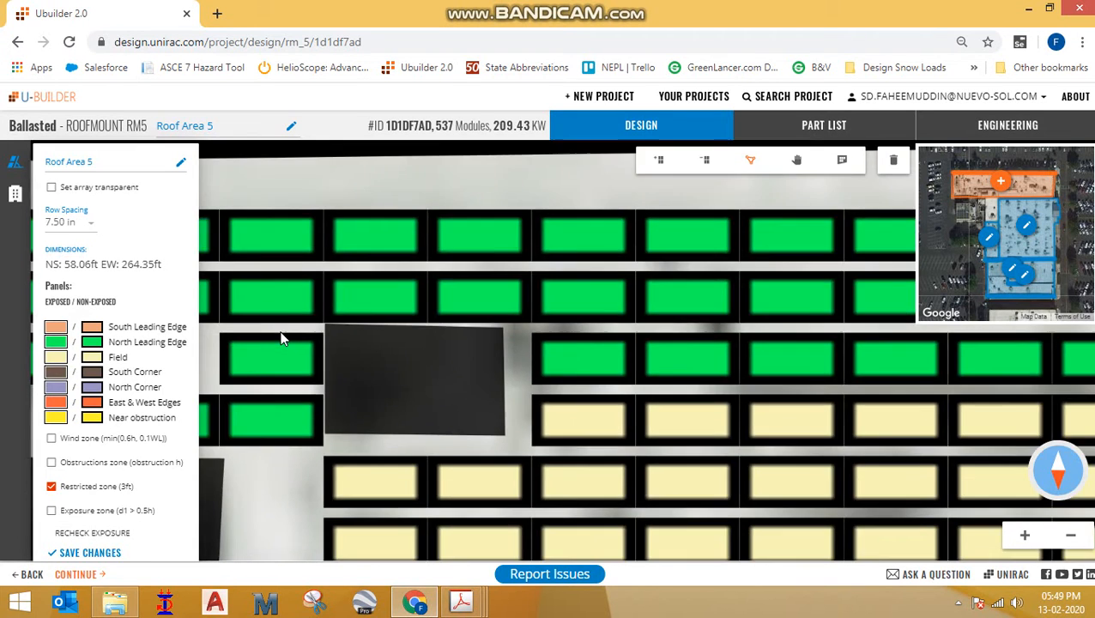
{"action": "scroll", "coordinate": [271, 343], "scroll_direction": "down", "scroll_amount": 3}
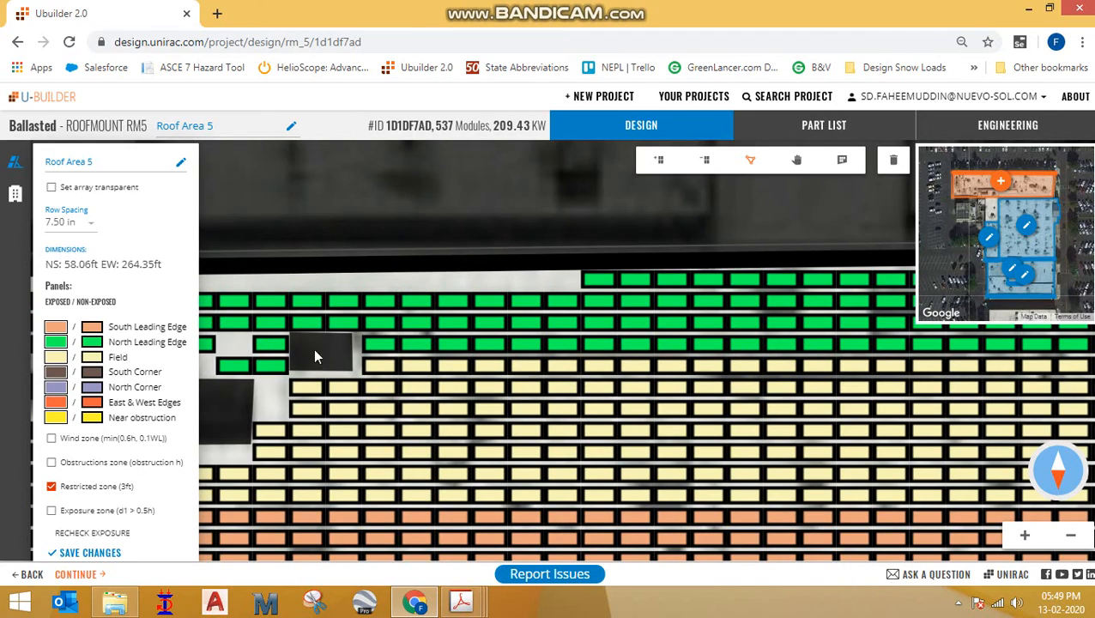
{"action": "scroll", "coordinate": [314, 352], "scroll_direction": "down", "scroll_amount": 2}
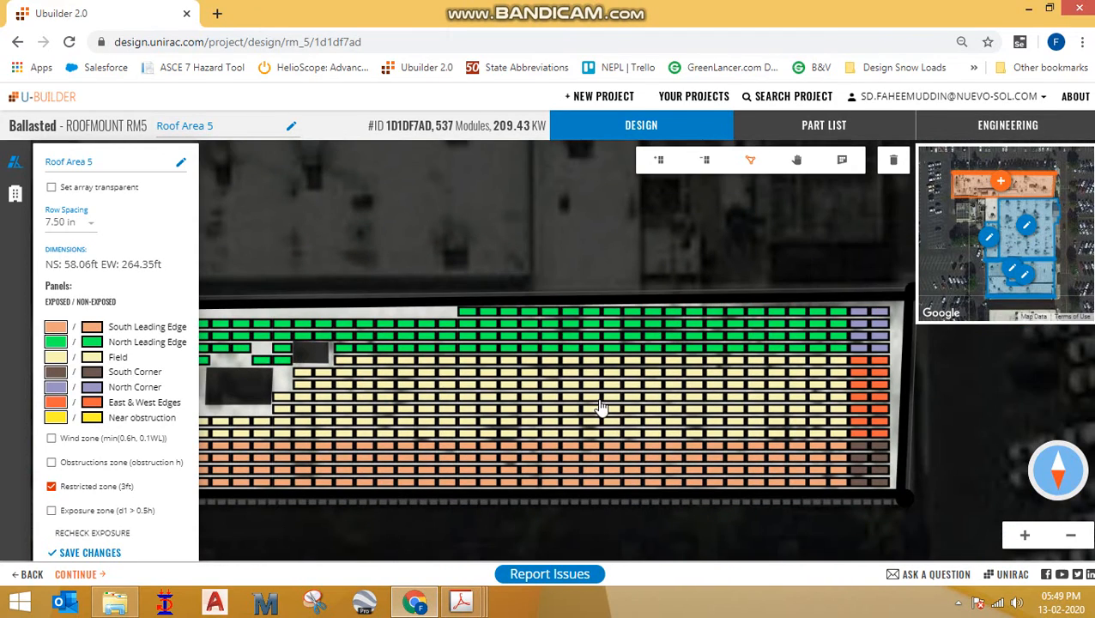
{"action": "scroll", "coordinate": [599, 410], "scroll_direction": "down", "scroll_amount": 1}
{"action": "scroll", "coordinate": [309, 395], "scroll_direction": "up", "scroll_amount": 3}
{"action": "scroll", "coordinate": [294, 391], "scroll_direction": "up", "scroll_amount": 1}
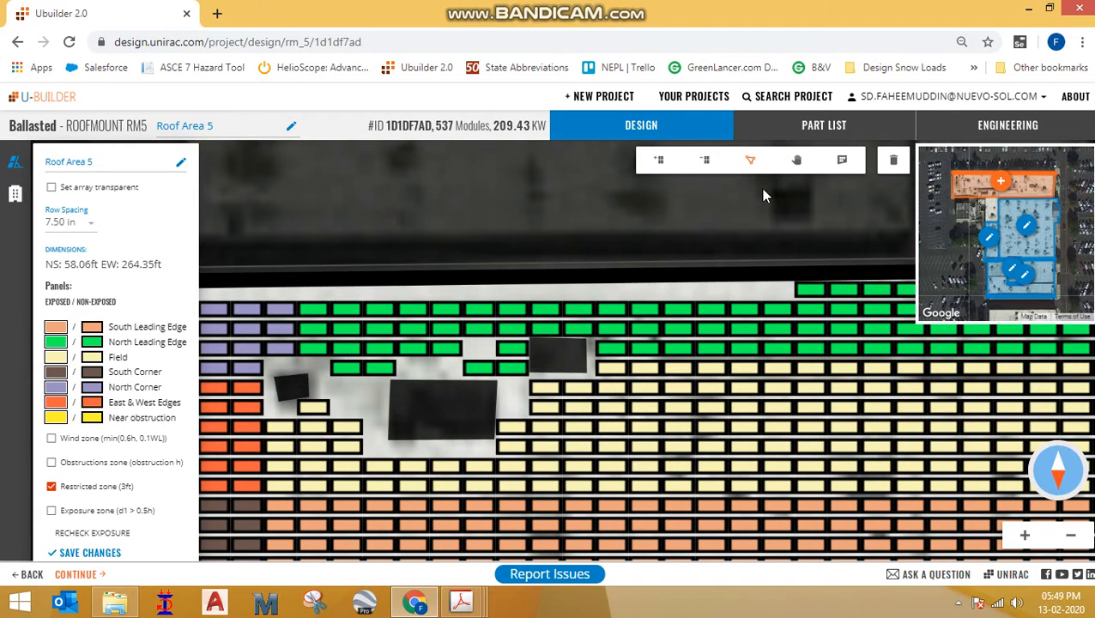
{"action": "key", "text": "shift+F10"}
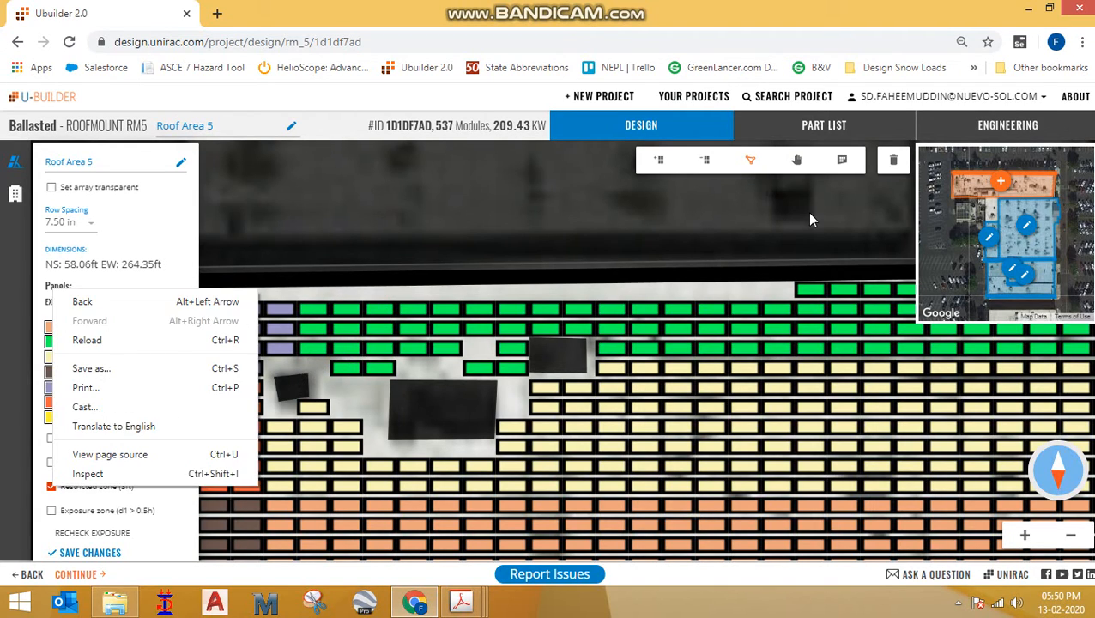
Remove three separate modules near the upper-left corner of Roof Area 5, above and beside the small square obstruction
{"action": "key", "text": "Escape"}
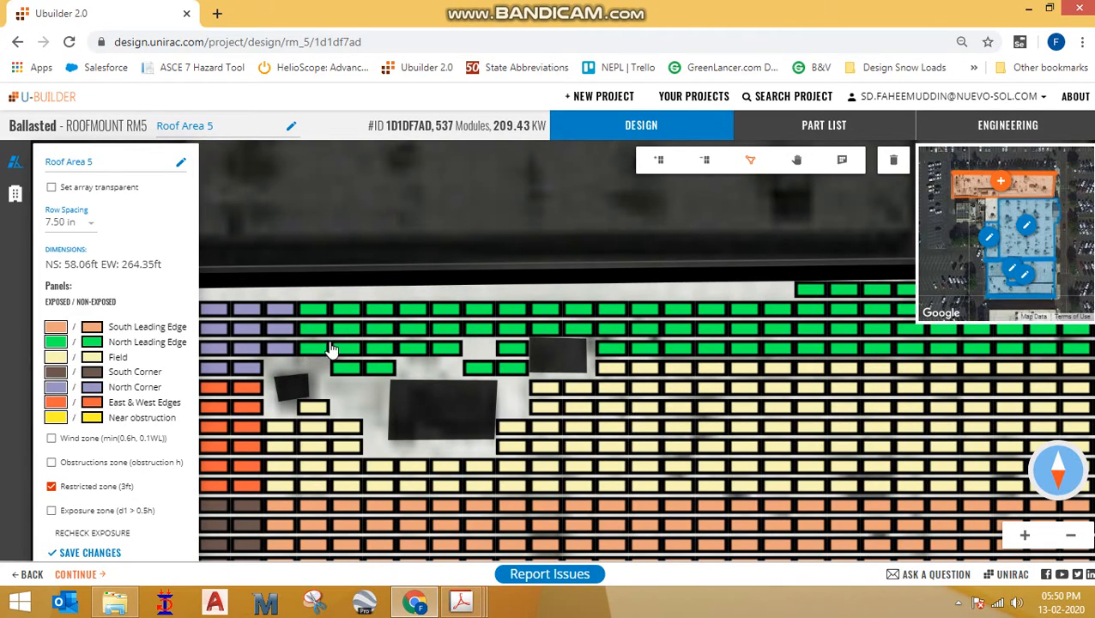
{"action": "left_click", "coordinate": [706, 160]}
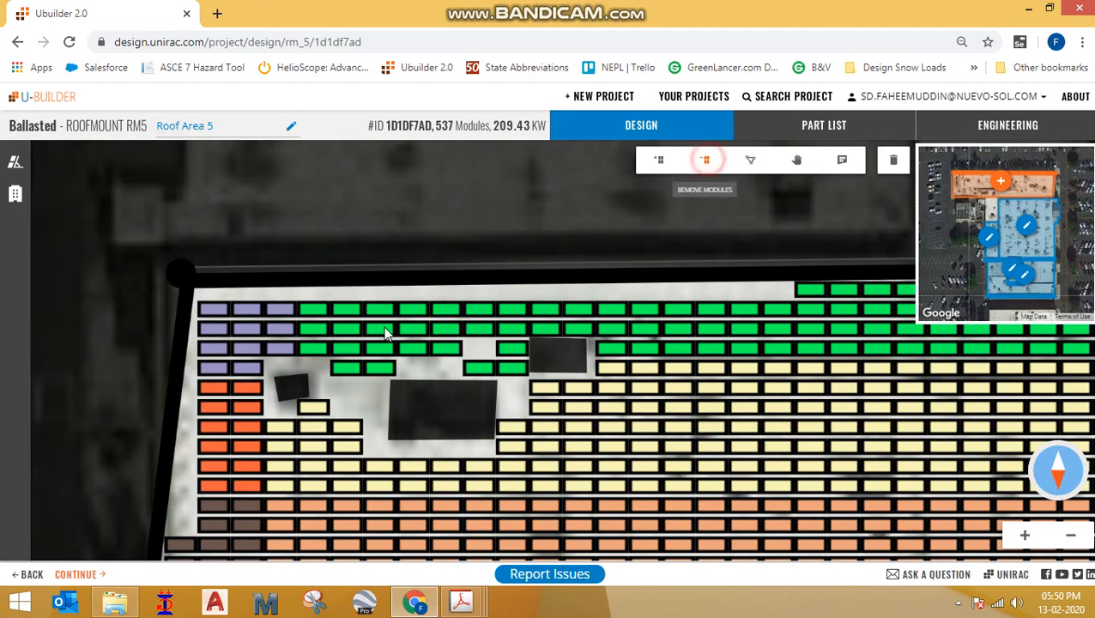
{"action": "left_click", "coordinate": [313, 349]}
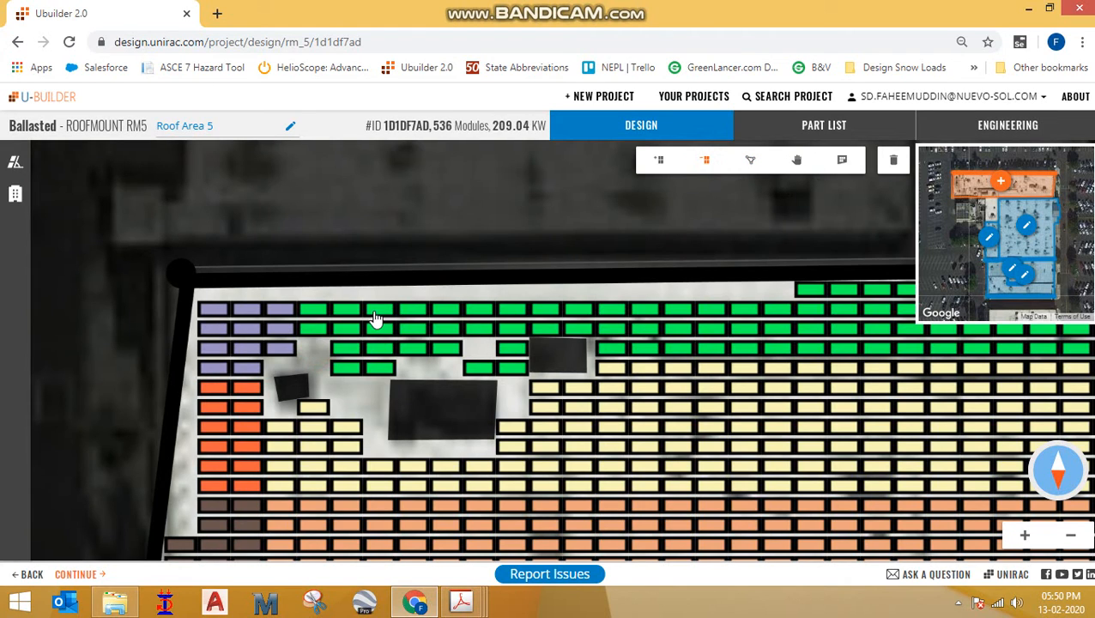
{"action": "left_click", "coordinate": [344, 353]}
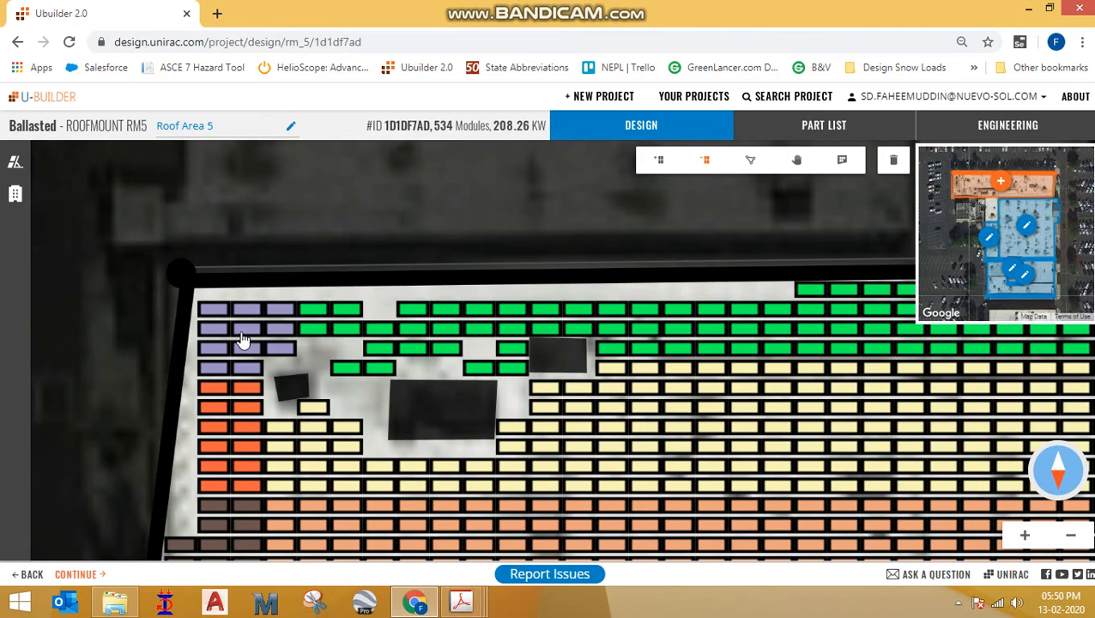
Draw a narrow diagonal obstruction on Roof Area 5 between the gaps left by the removed modules in the first and third rows
{"action": "left_click", "coordinate": [749, 161]}
{"action": "left_click", "coordinate": [318, 350]}
{"action": "left_click", "coordinate": [383, 308]}
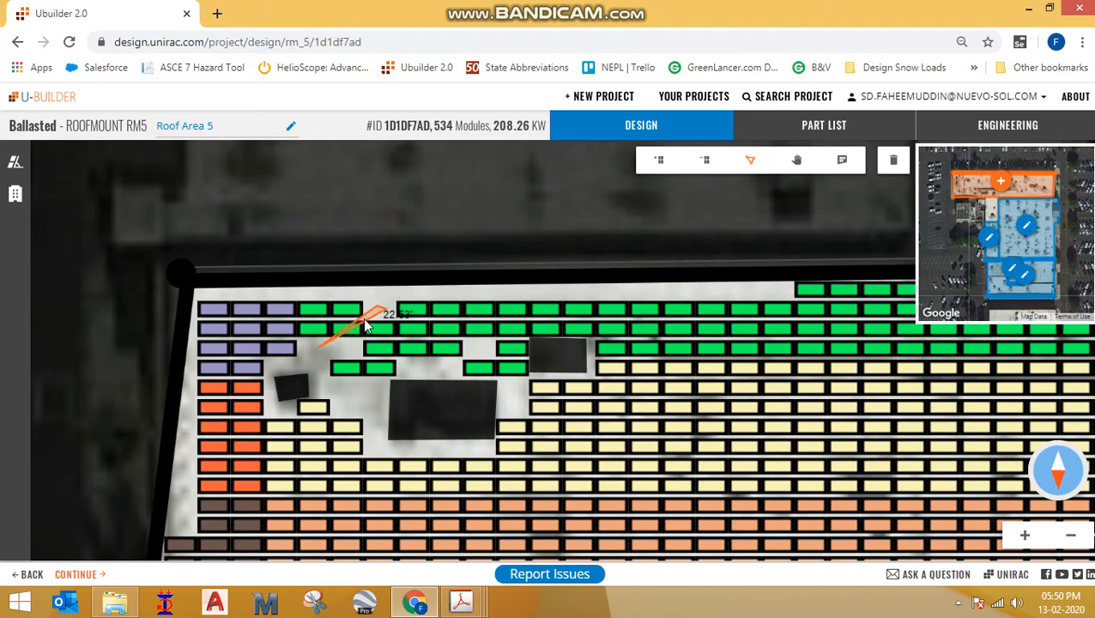
{"action": "left_click", "coordinate": [318, 350]}
{"action": "left_click", "coordinate": [384, 309]}
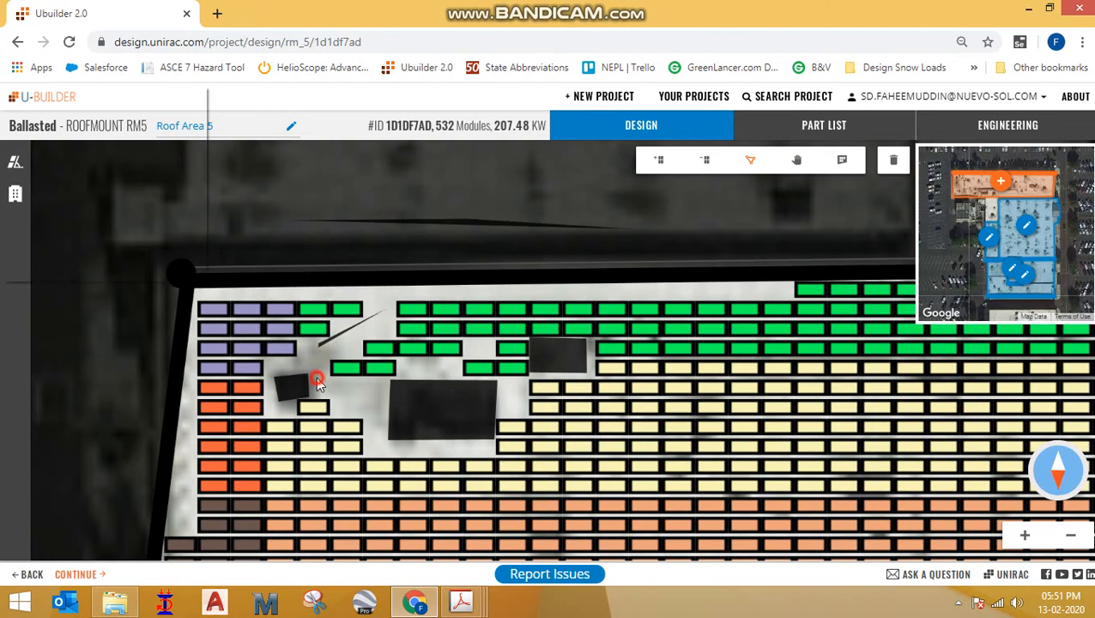
{"action": "key", "text": "shift+F10"}
{"action": "key", "text": "Escape"}
Delete all the roof obstructions listed for Roof Area 5 and return to the project's roof overview
{"action": "left_click", "coordinate": [14, 163]}
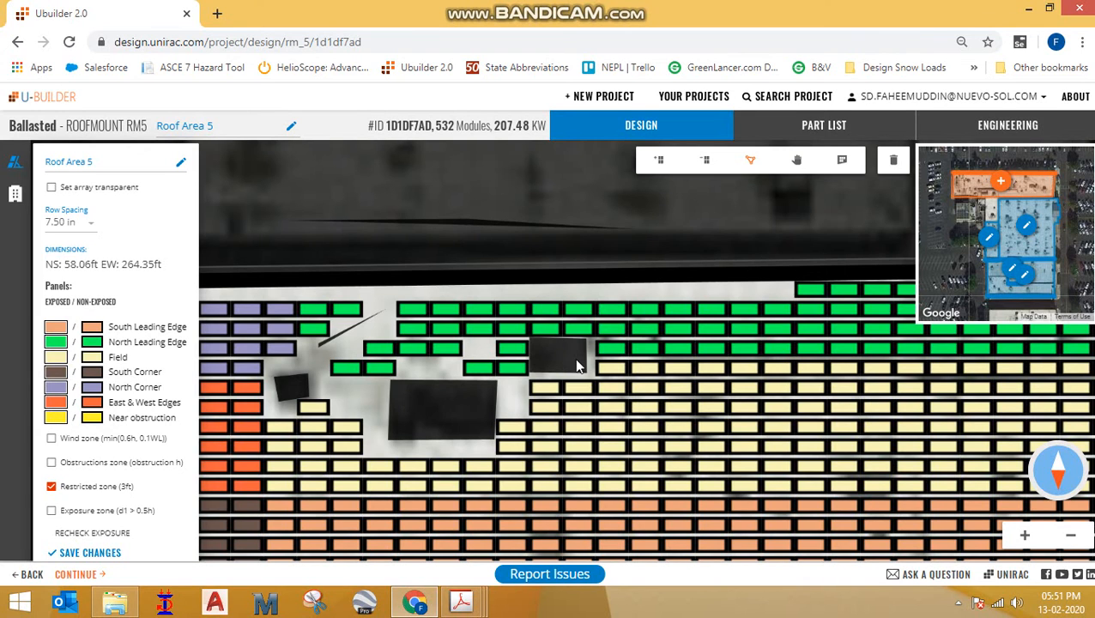
{"action": "scroll", "coordinate": [574, 358], "scroll_direction": "up", "scroll_amount": 2}
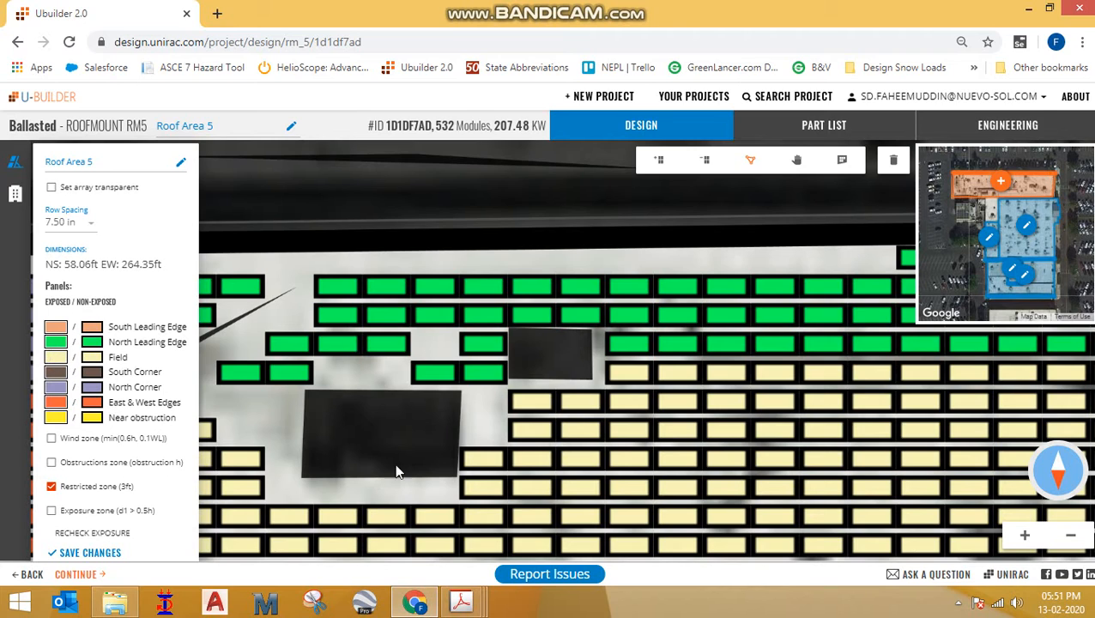
{"action": "scroll", "coordinate": [431, 293], "scroll_direction": "down", "scroll_amount": 2}
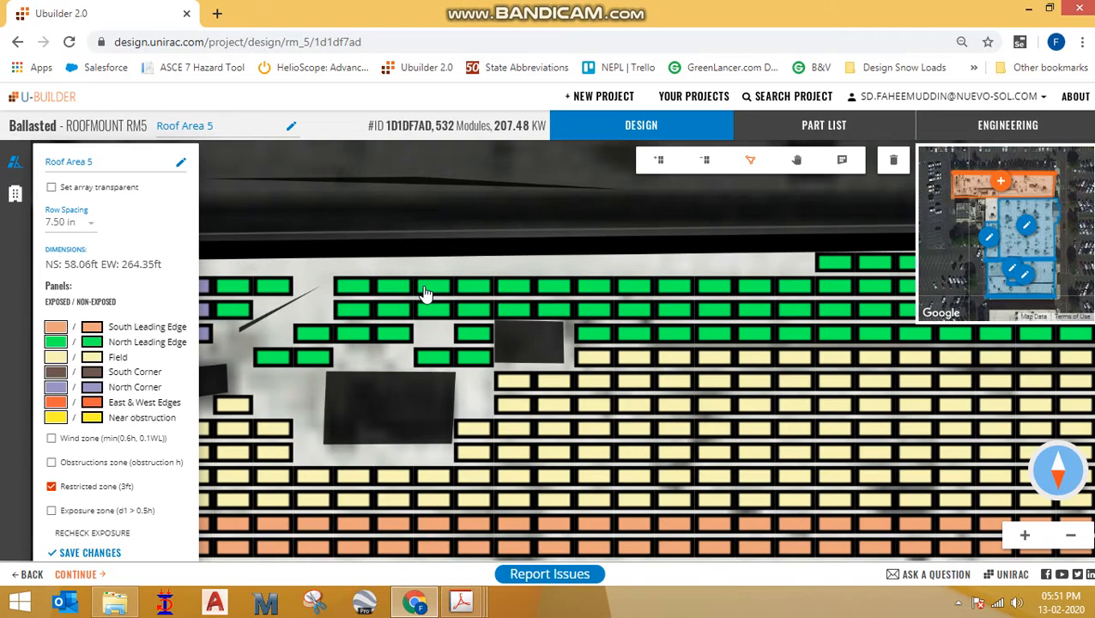
{"action": "left_click", "coordinate": [960, 153]}
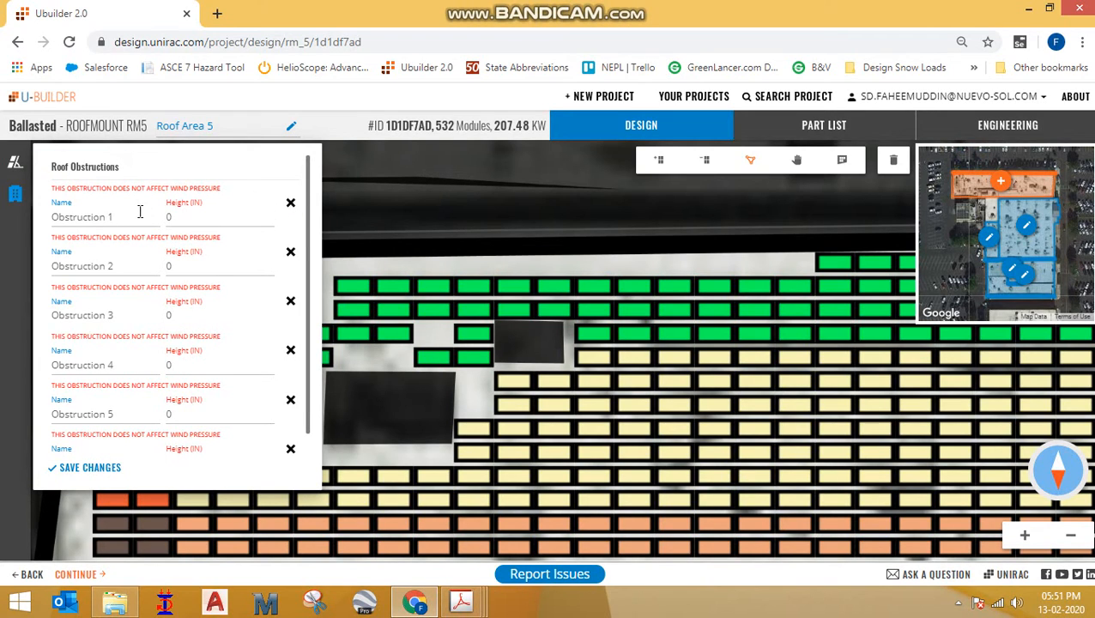
{"action": "key", "text": "shift+F10"}
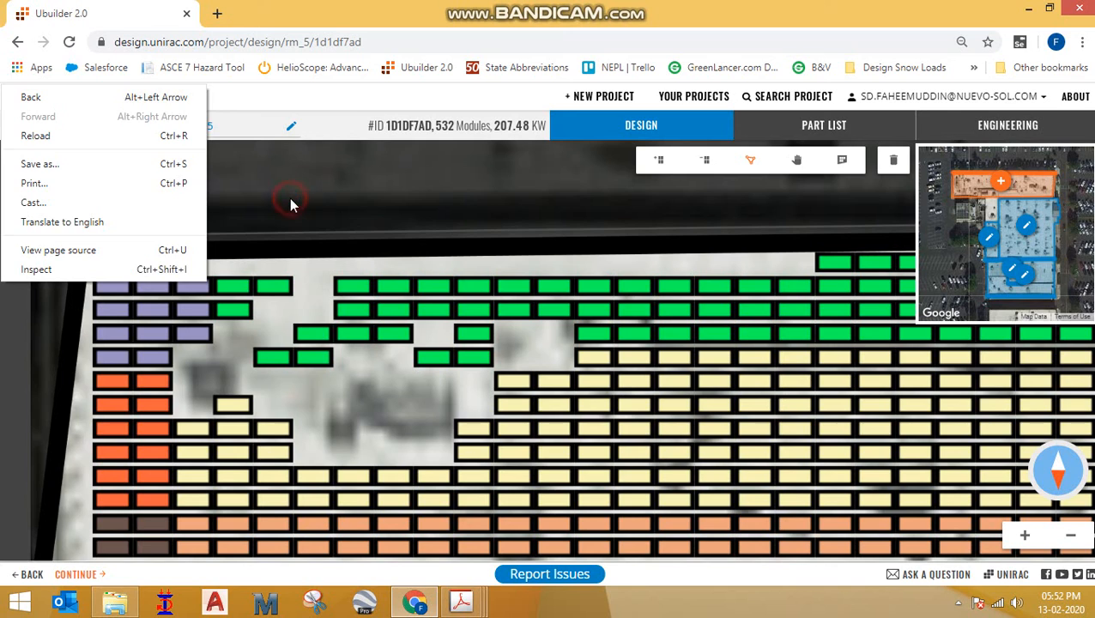
{"action": "left_click", "coordinate": [289, 197]}
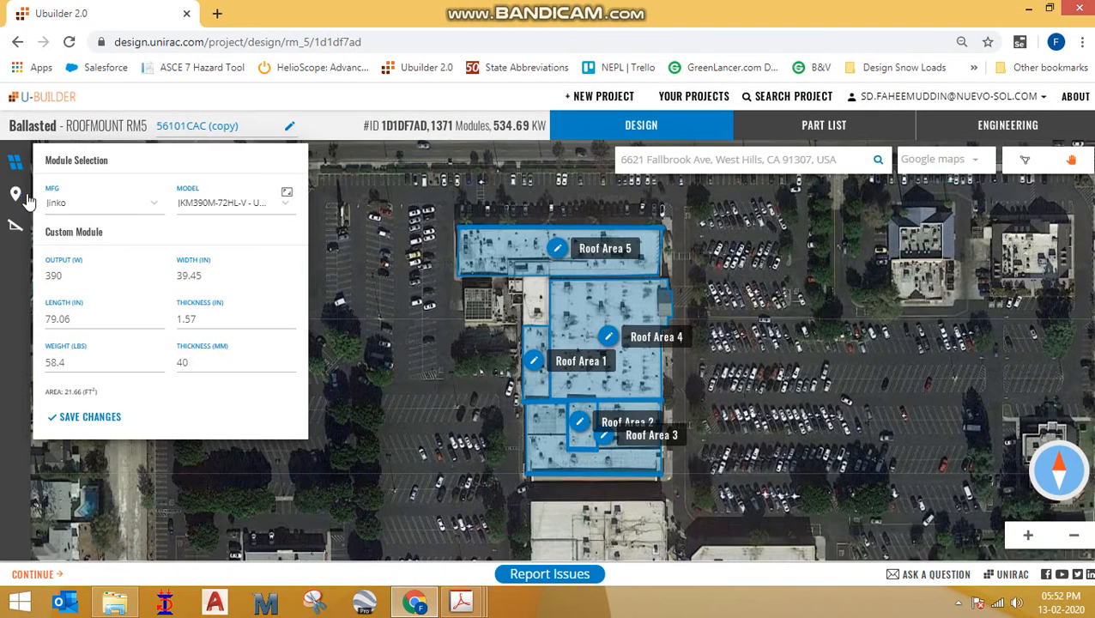
Review the building and racking options, comparing the longest building length setting with the extent of the roof areas on the map
{"action": "left_click", "coordinate": [14, 224]}
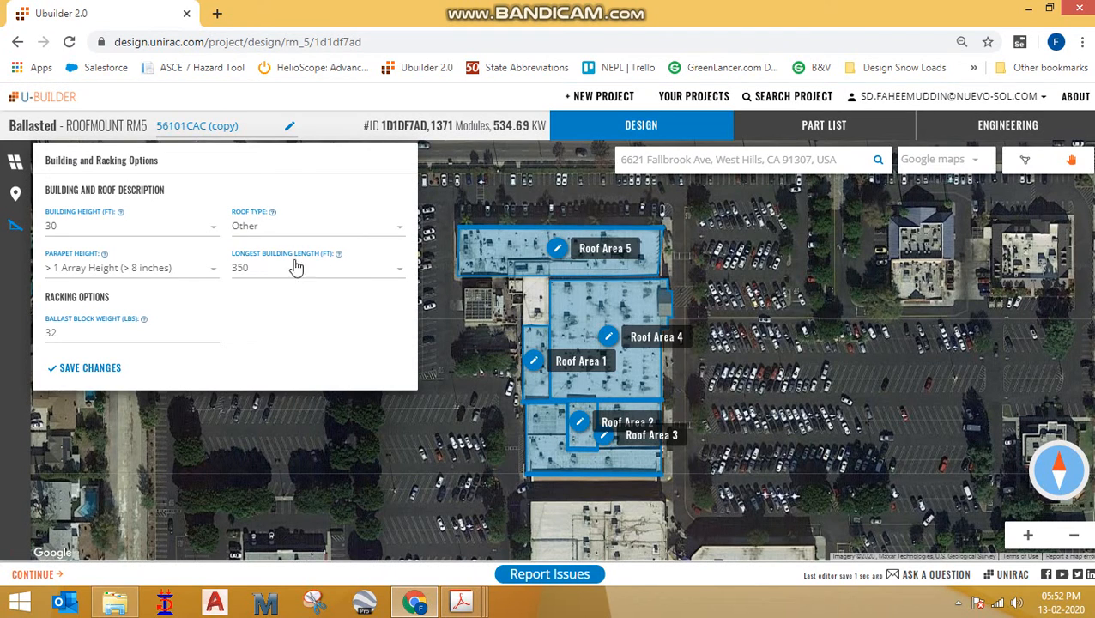
{"action": "left_click", "coordinate": [263, 271]}
{"action": "left_click", "coordinate": [263, 271]}
{"action": "scroll", "coordinate": [421, 225], "scroll_direction": "up", "scroll_amount": 1}
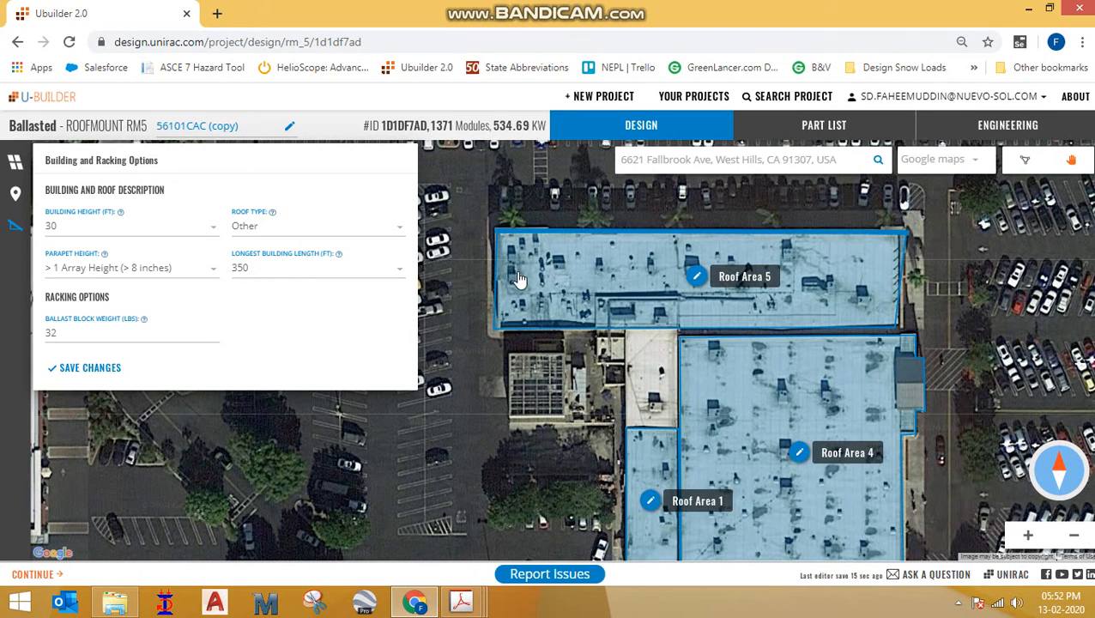
{"action": "scroll", "coordinate": [489, 255], "scroll_direction": "down", "scroll_amount": 2}
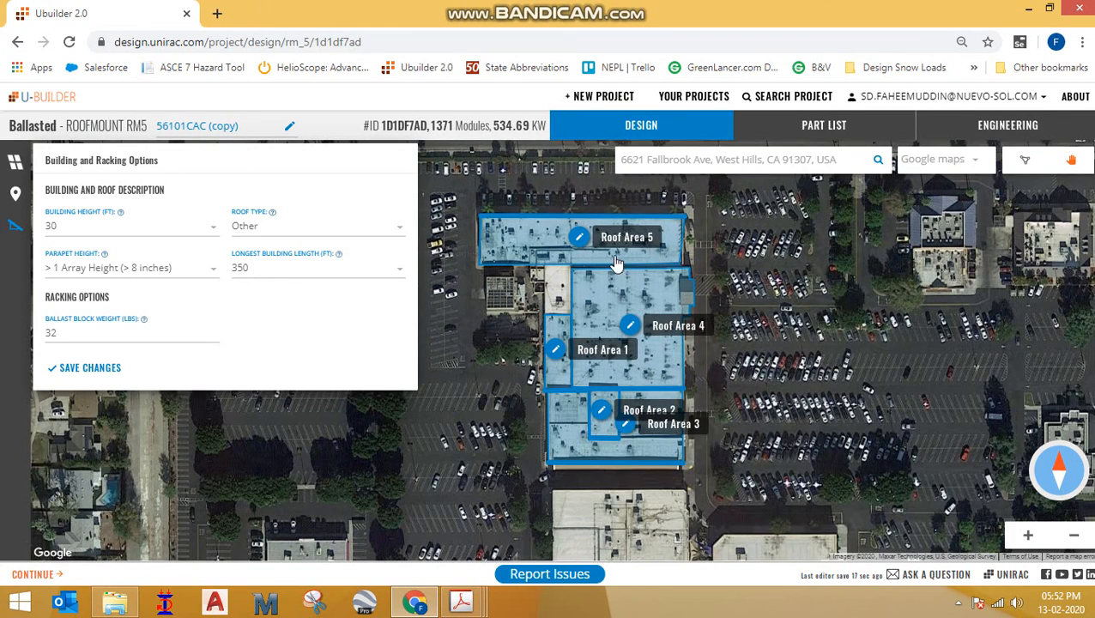
{"action": "mouse_move", "coordinate": [558, 442]}
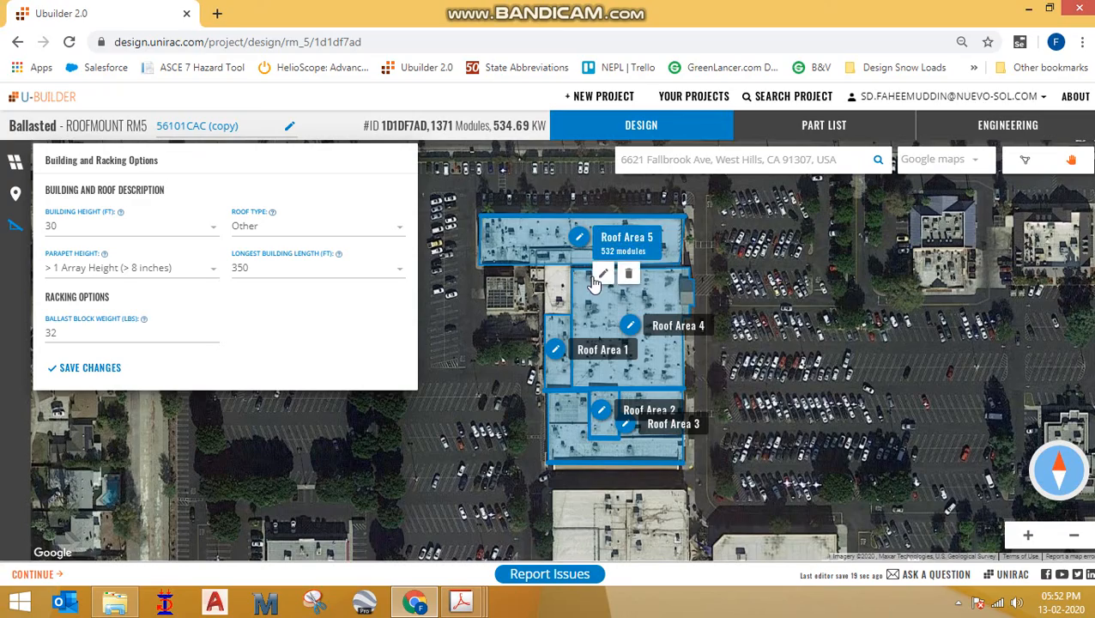
{"action": "scroll", "coordinate": [620, 302], "scroll_direction": "up", "scroll_amount": 1}
{"action": "scroll", "coordinate": [608, 226], "scroll_direction": "down", "scroll_amount": 1}
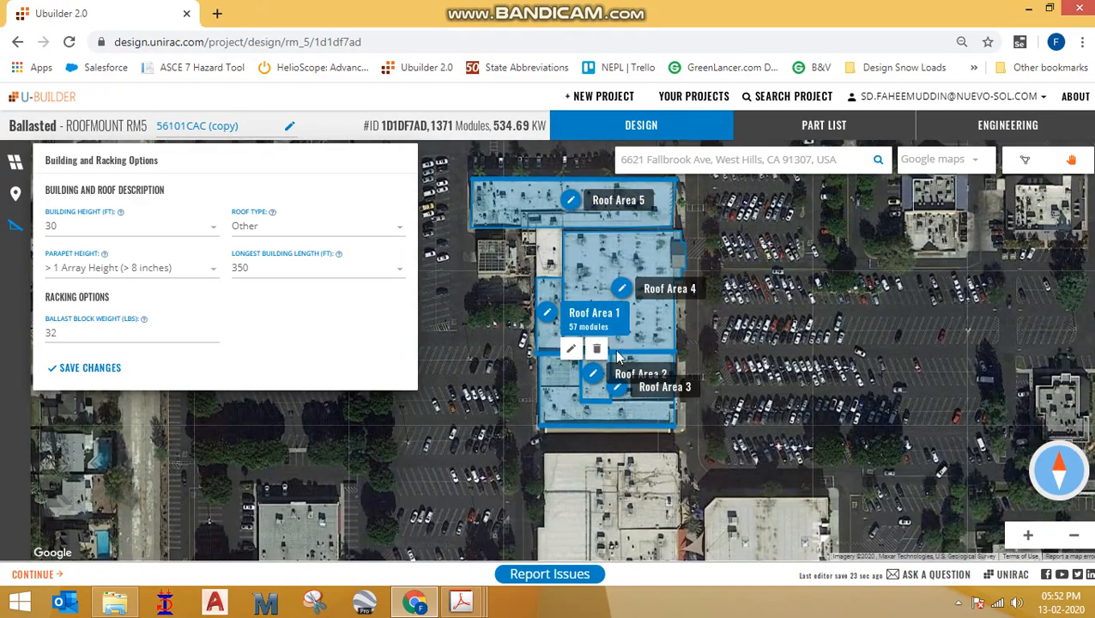
{"action": "mouse_move", "coordinate": [618, 418]}
{"action": "mouse_move", "coordinate": [621, 359]}
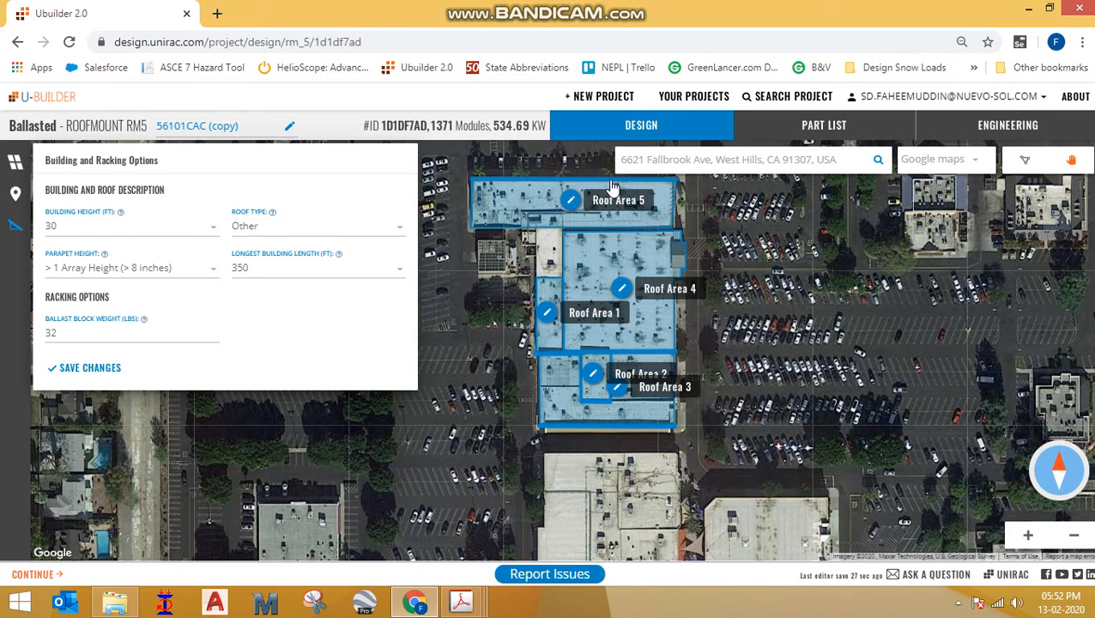
Recheck the longest building length entry beside the roof map, then close the building and racking options
{"action": "left_click", "coordinate": [262, 269]}
{"action": "left_click", "coordinate": [261, 270]}
{"action": "scroll", "coordinate": [556, 165], "scroll_direction": "up", "scroll_amount": 1}
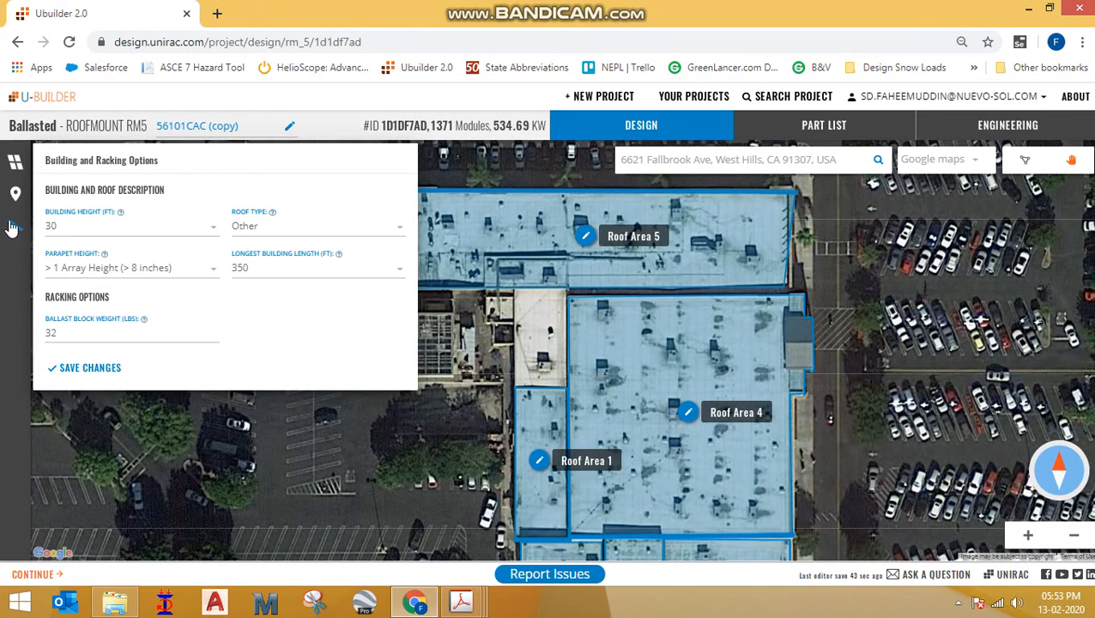
{"action": "left_click", "coordinate": [14, 229]}
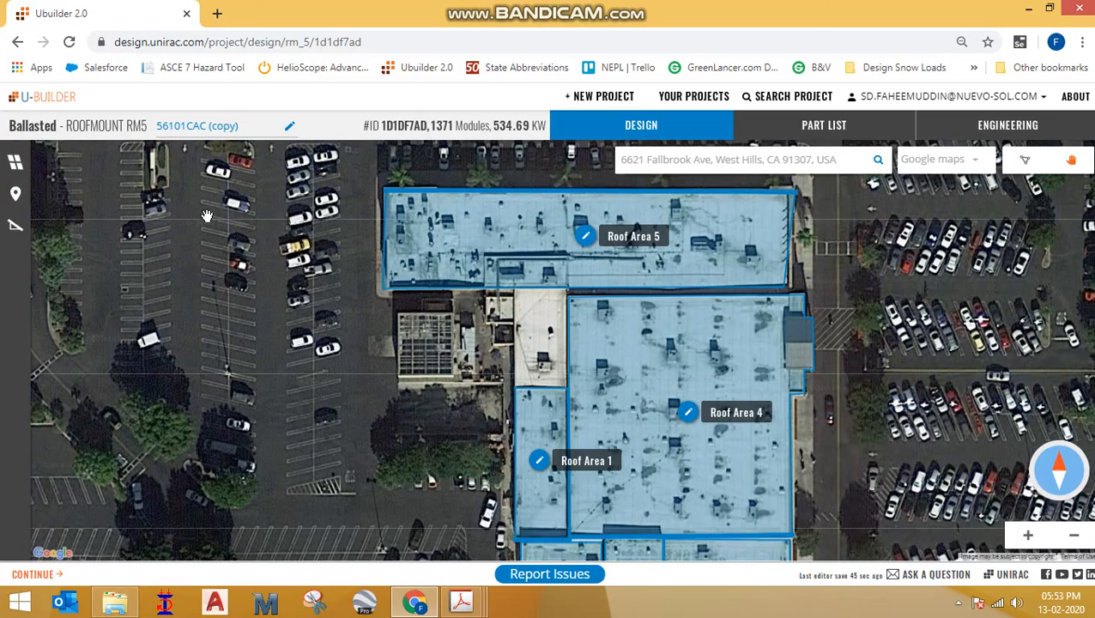
Look over the roof areas on the map and bring up the edit and delete options for Roof Area 4
{"action": "scroll", "coordinate": [119, 203], "scroll_direction": "down", "scroll_amount": 1}
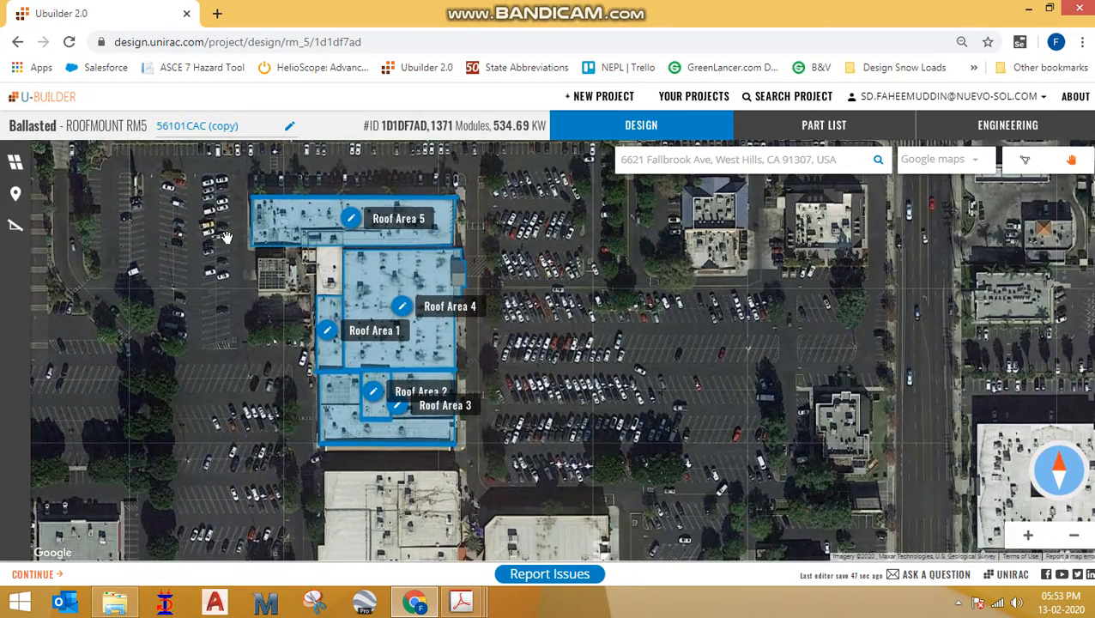
{"action": "scroll", "coordinate": [312, 261], "scroll_direction": "up", "scroll_amount": 1}
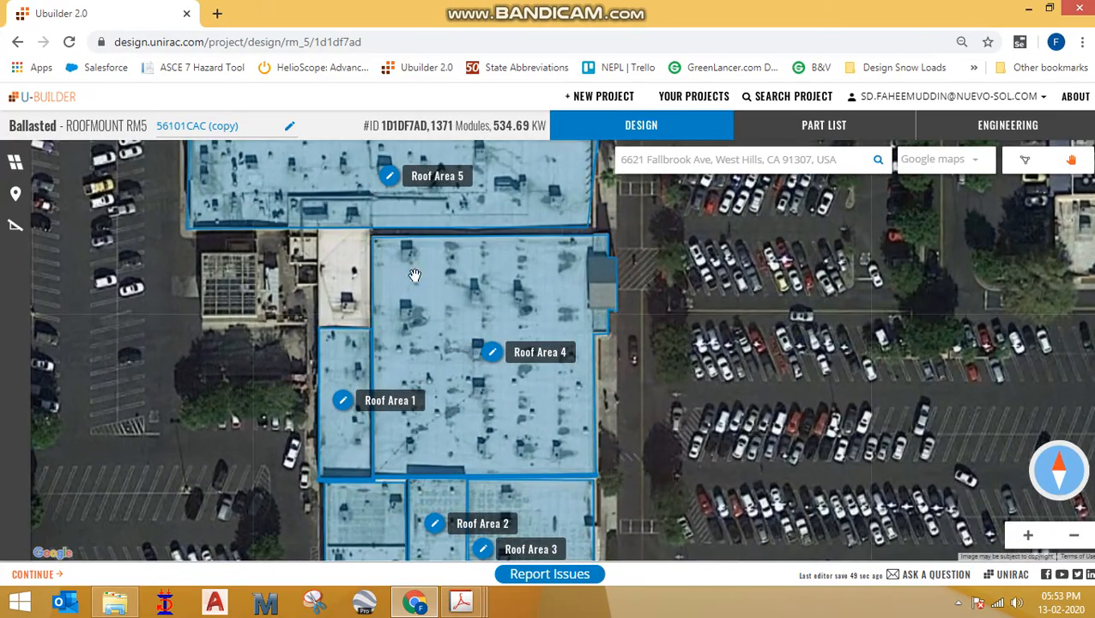
{"action": "mouse_move", "coordinate": [520, 330]}
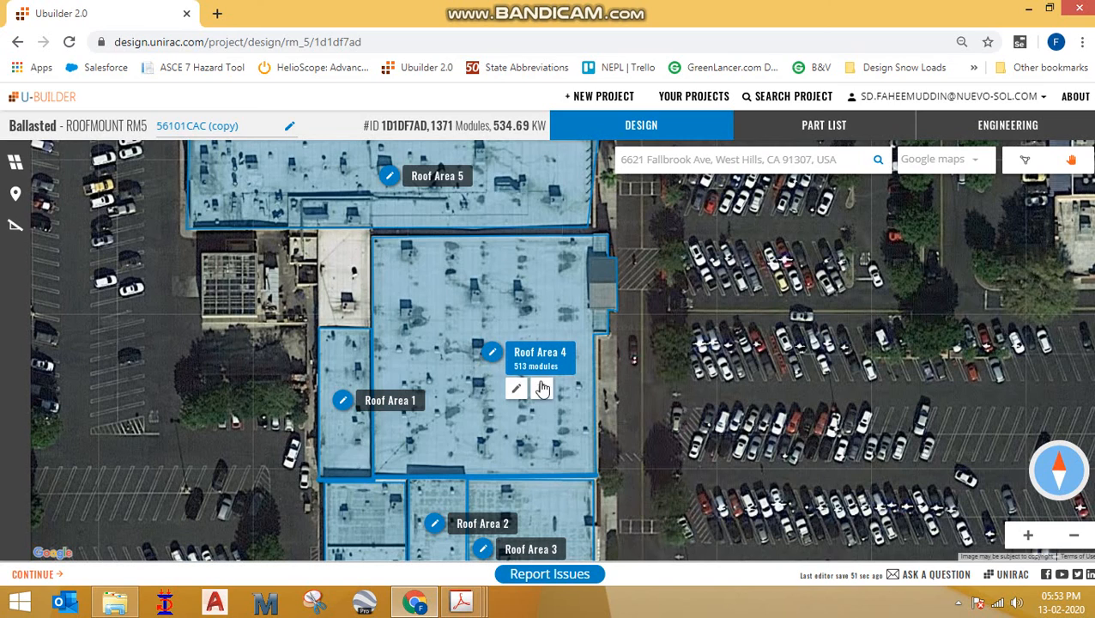